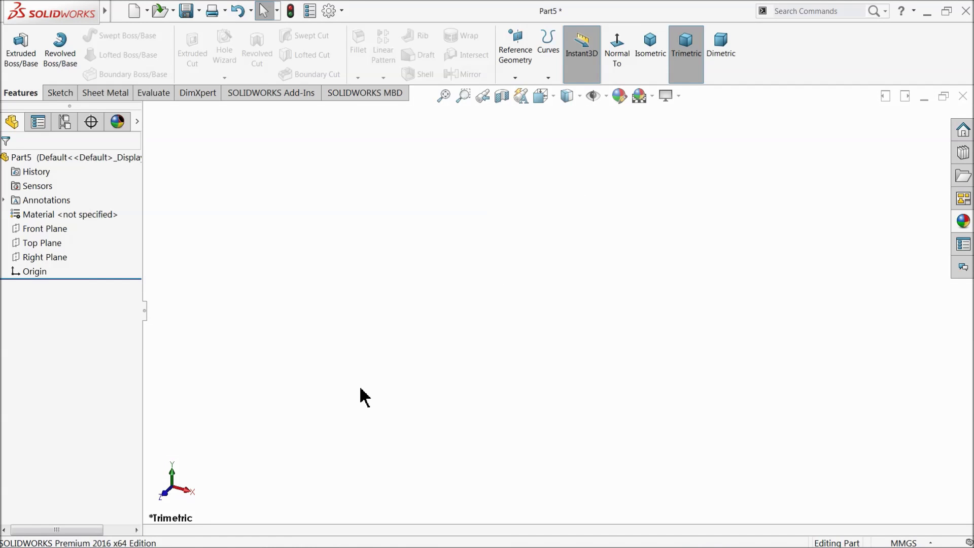
Step: Start a sketch on the Front Plane and draw two concentric circles at the origin
{"action": "left_click", "coordinate": [25, 227]}
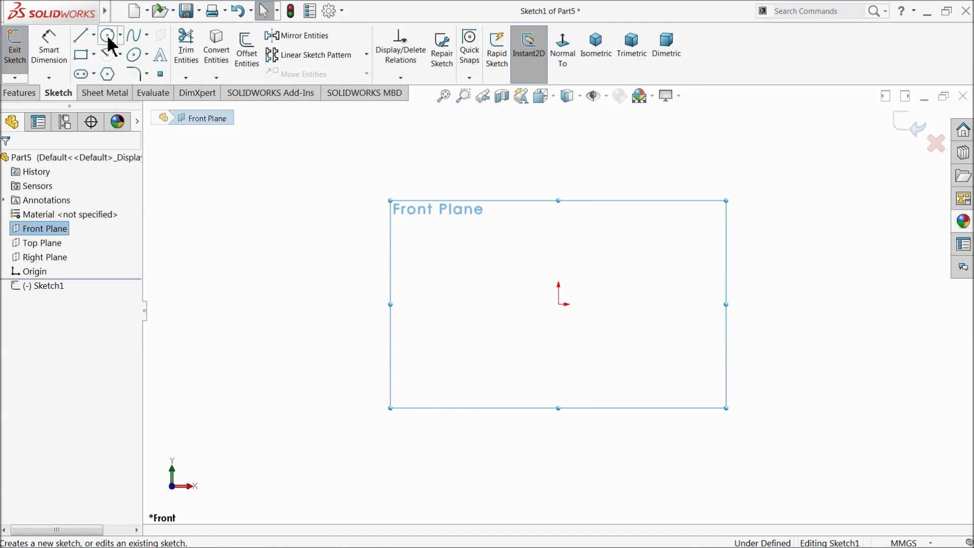
{"action": "left_click", "coordinate": [108, 35]}
{"action": "left_click", "coordinate": [558, 305]}
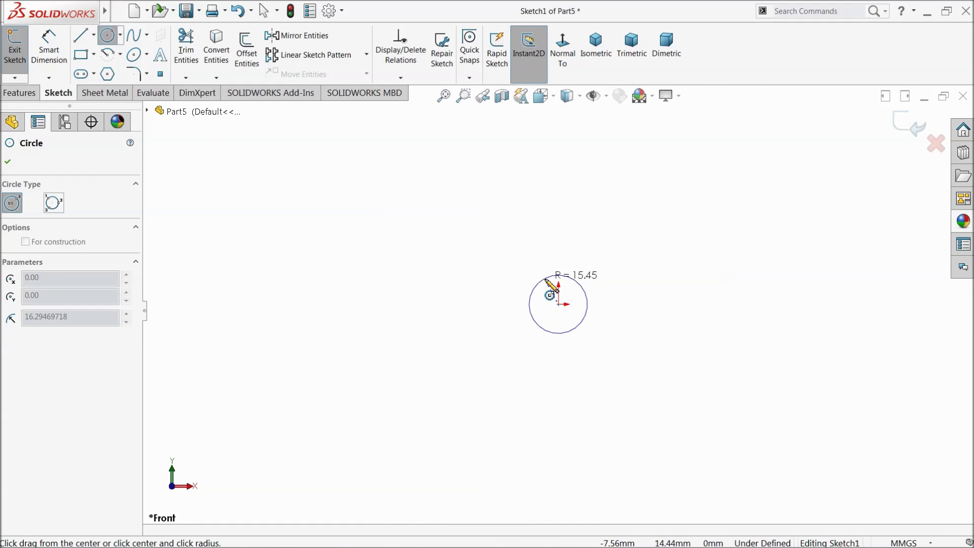
{"action": "left_click", "coordinate": [536, 263]}
{"action": "left_click", "coordinate": [559, 305]}
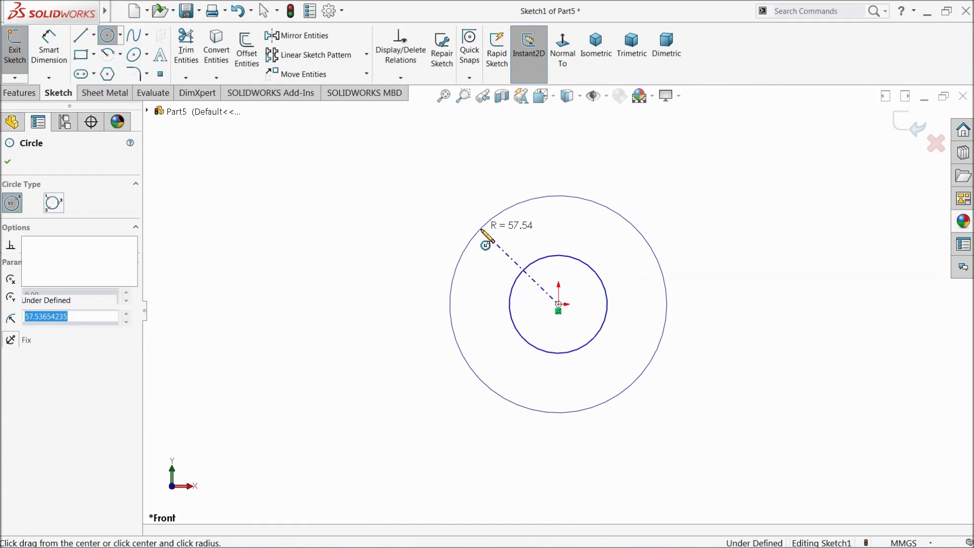
{"action": "left_click", "coordinate": [482, 229]}
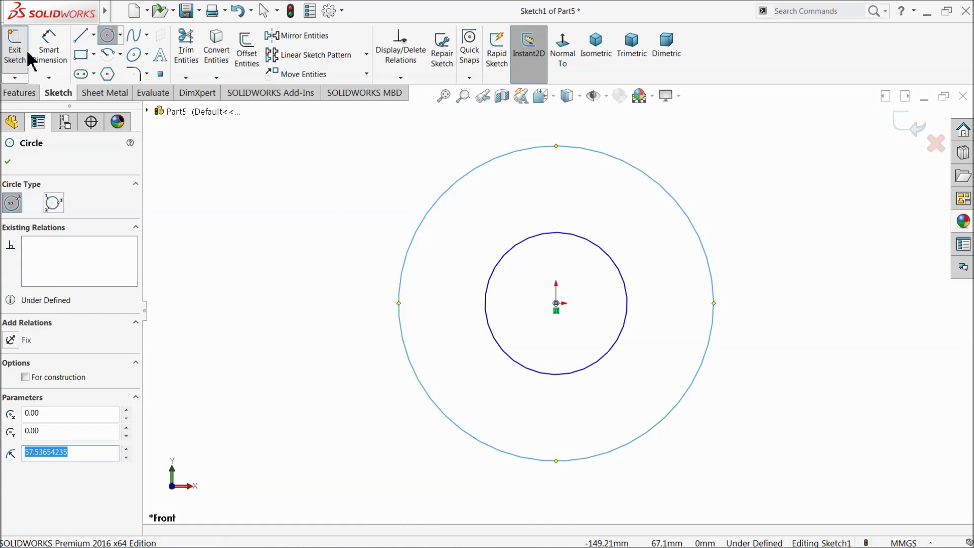
Step: Dimension the inner circle to Ø1 and the outer circle to Ø2.40
{"action": "left_click", "coordinate": [48, 51]}
{"action": "left_click", "coordinate": [485, 300]}
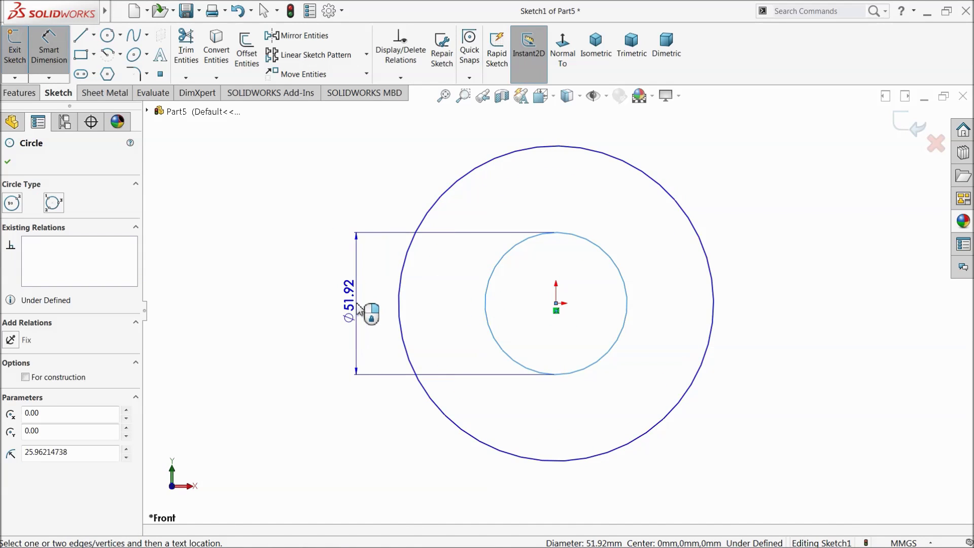
{"action": "left_click", "coordinate": [366, 310]}
{"action": "type", "text": "1.00mm"}
{"action": "key", "text": "Return"}
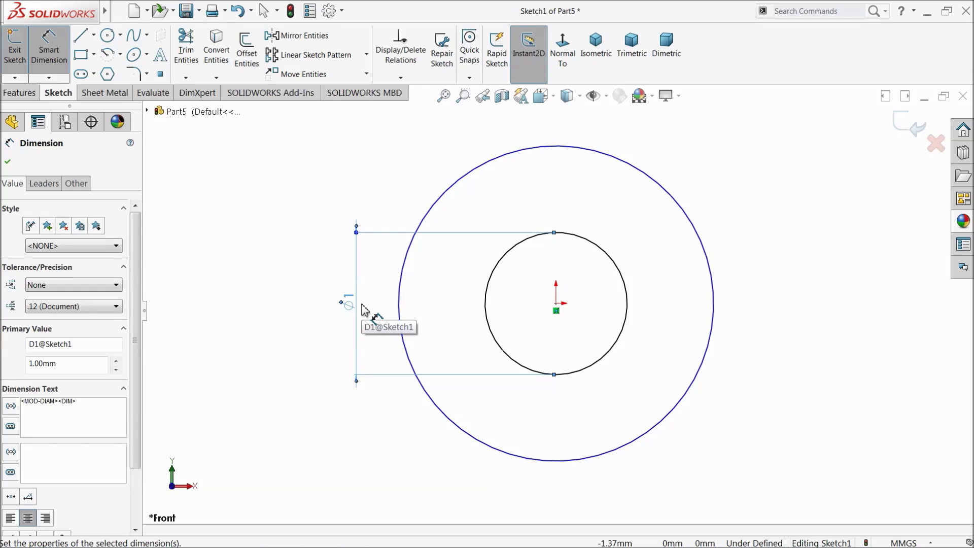
{"action": "left_click", "coordinate": [400, 304]}
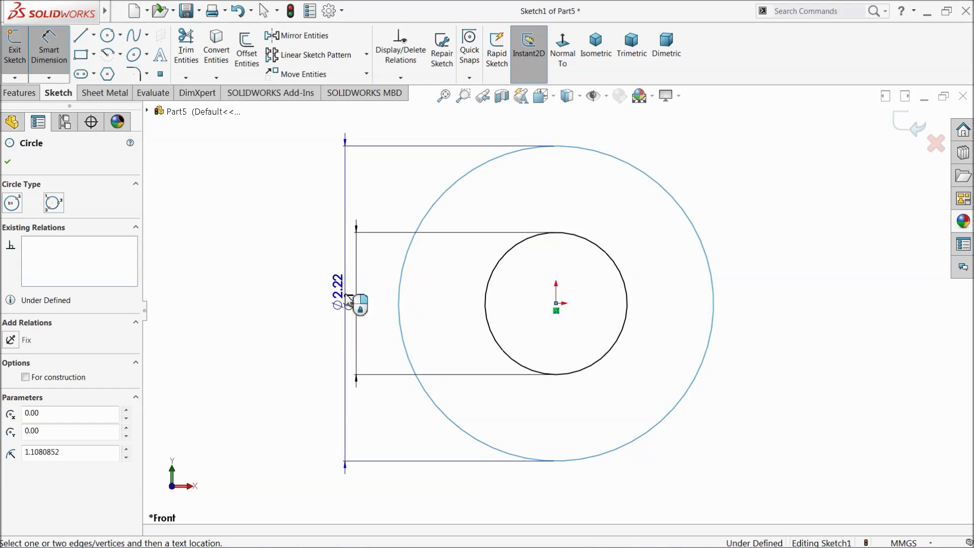
{"action": "left_click", "coordinate": [270, 297]}
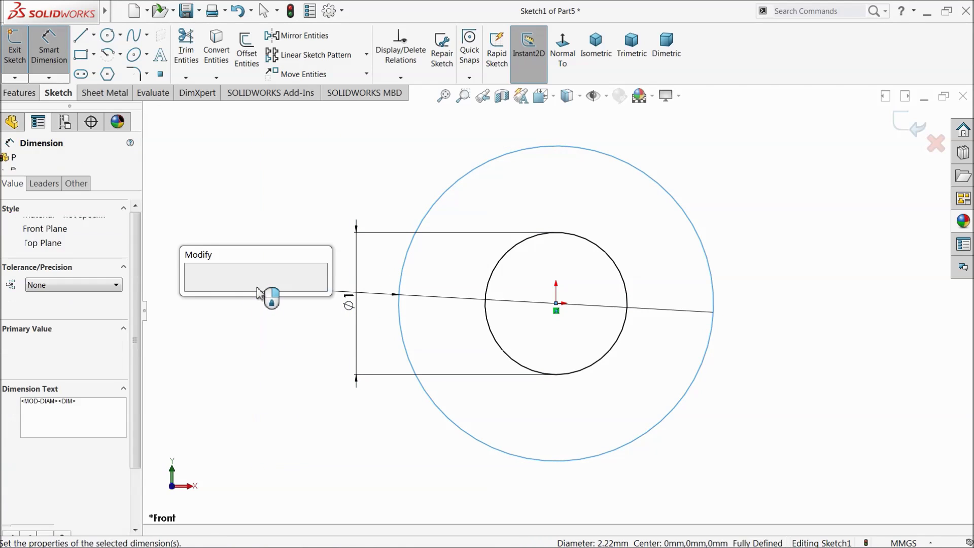
{"action": "type", "text": "2.4"}
{"action": "key", "text": "Return"}
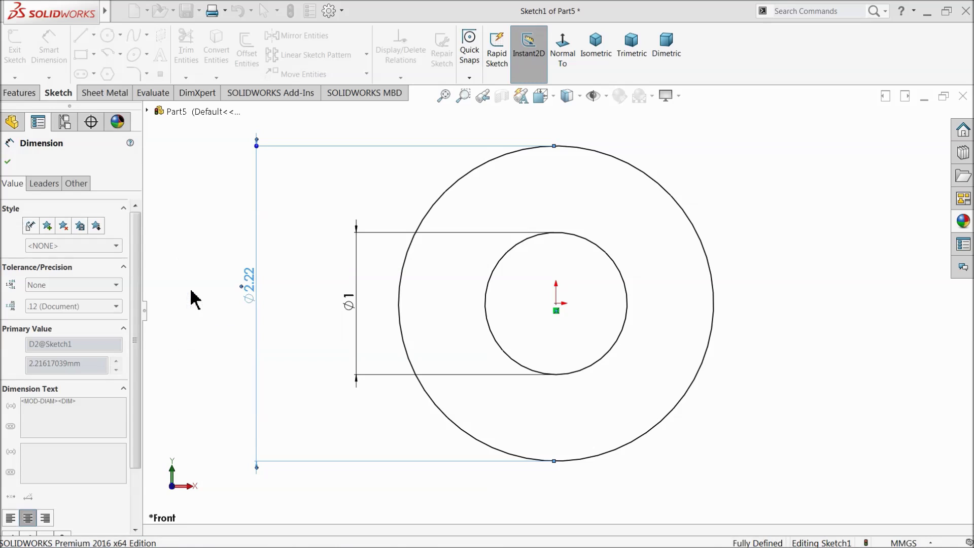
{"action": "left_click", "coordinate": [7, 161]}
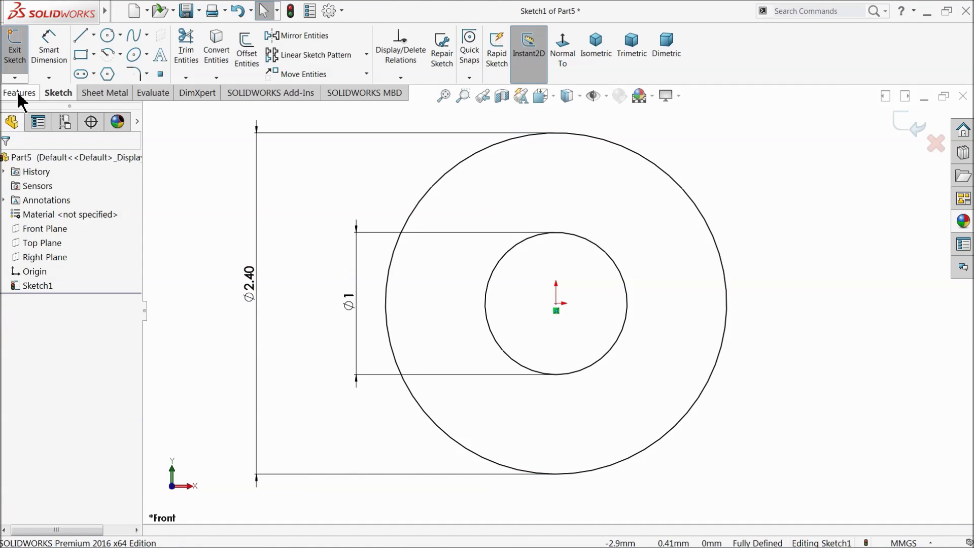
Step: Exit the sketch and extrude only the inner Ø1 circle region 15.5 mm into a rod
{"action": "left_click", "coordinate": [903, 124]}
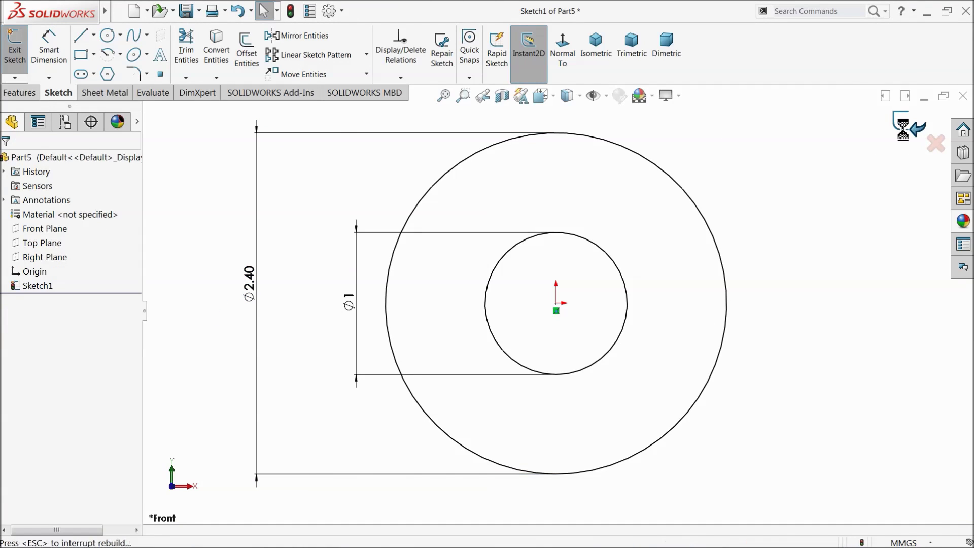
{"action": "left_click", "coordinate": [31, 59]}
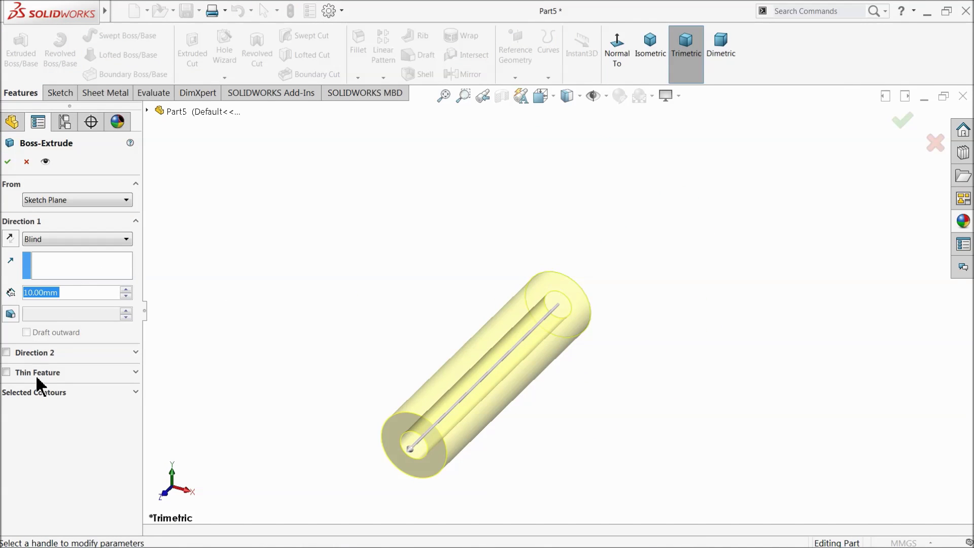
{"action": "left_click", "coordinate": [41, 392]}
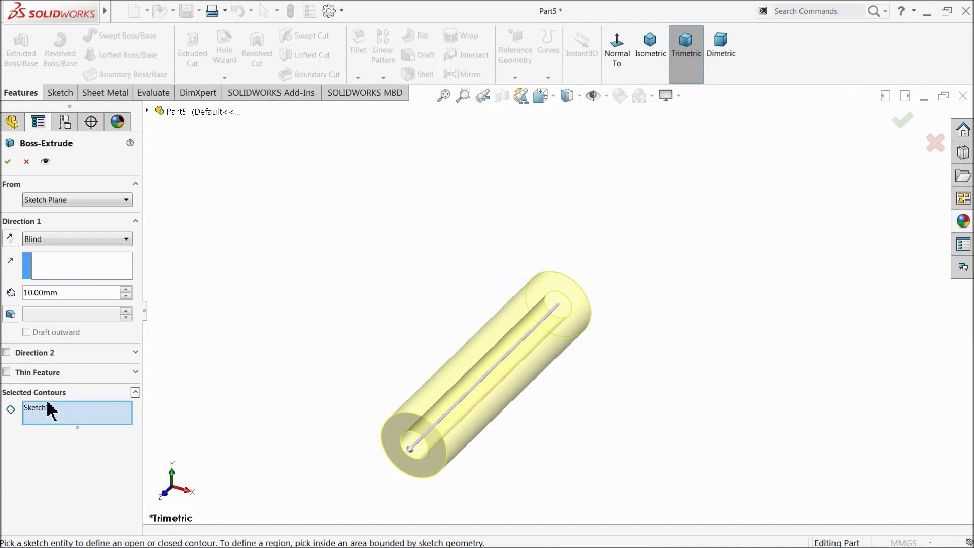
{"action": "left_click", "coordinate": [567, 314]}
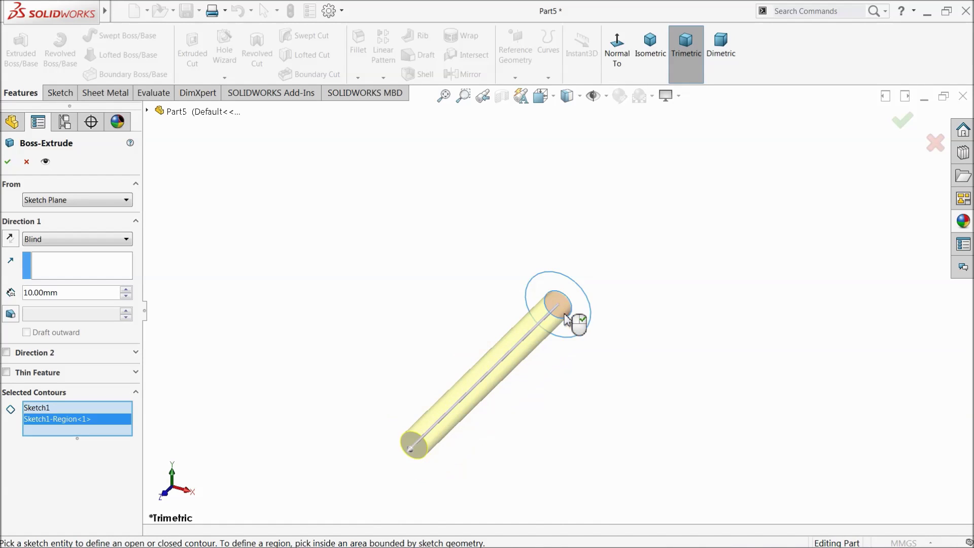
{"action": "scroll", "coordinate": [521, 326], "scroll_direction": "up", "scroll_amount": 3}
{"action": "scroll", "coordinate": [528, 355], "scroll_direction": "down", "scroll_amount": 4}
{"action": "scroll", "coordinate": [541, 343], "scroll_direction": "down", "scroll_amount": 2}
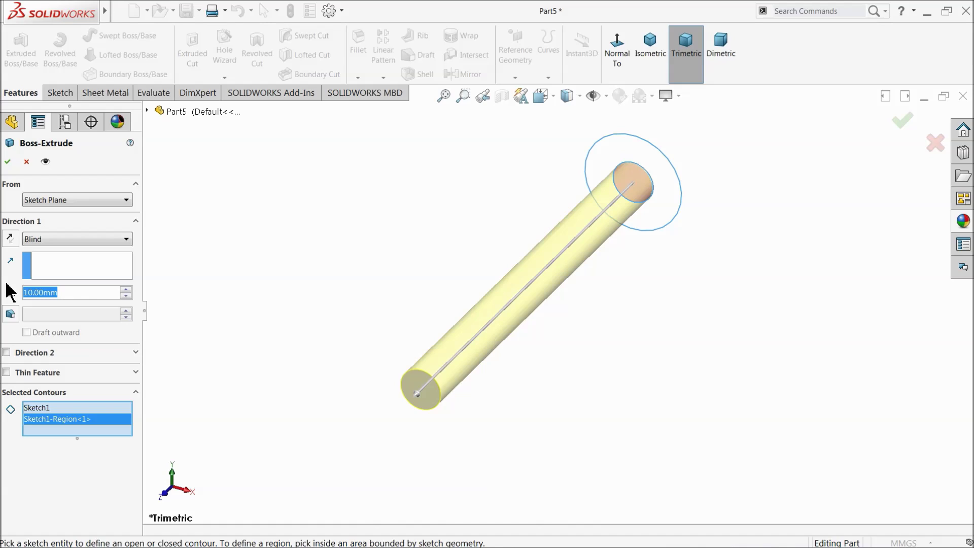
{"action": "type", "text": "15.5"}
{"action": "key", "text": "Return"}
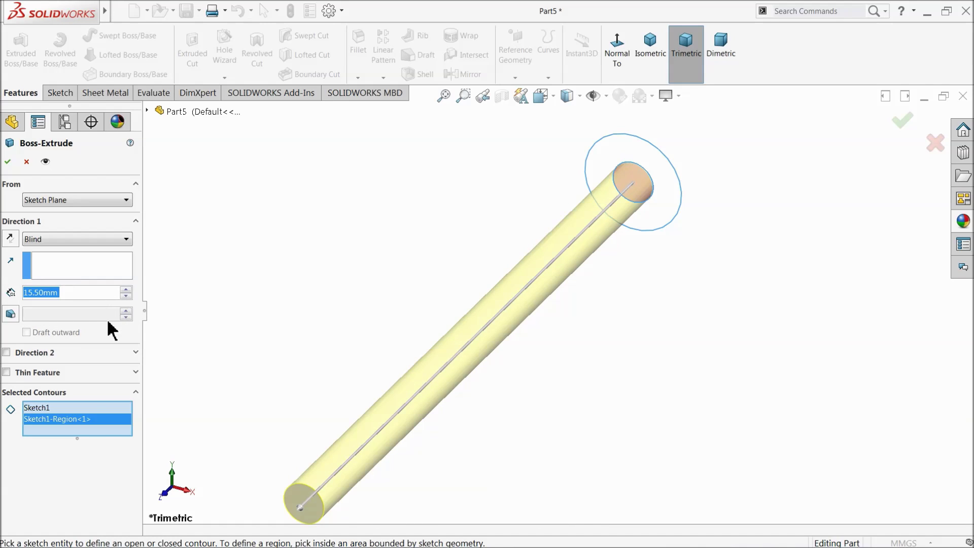
{"action": "left_click", "coordinate": [8, 162]}
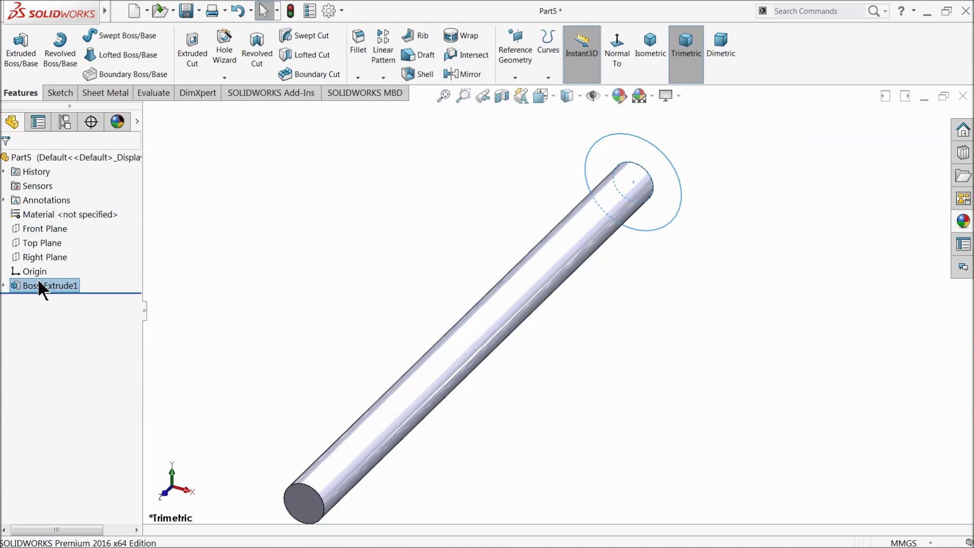
Step: Reuse Sketch1 to extrude the outer ring 4.75 mm in the reverse direction as a collar
{"action": "left_click", "coordinate": [4, 286]}
{"action": "left_click", "coordinate": [37, 300]}
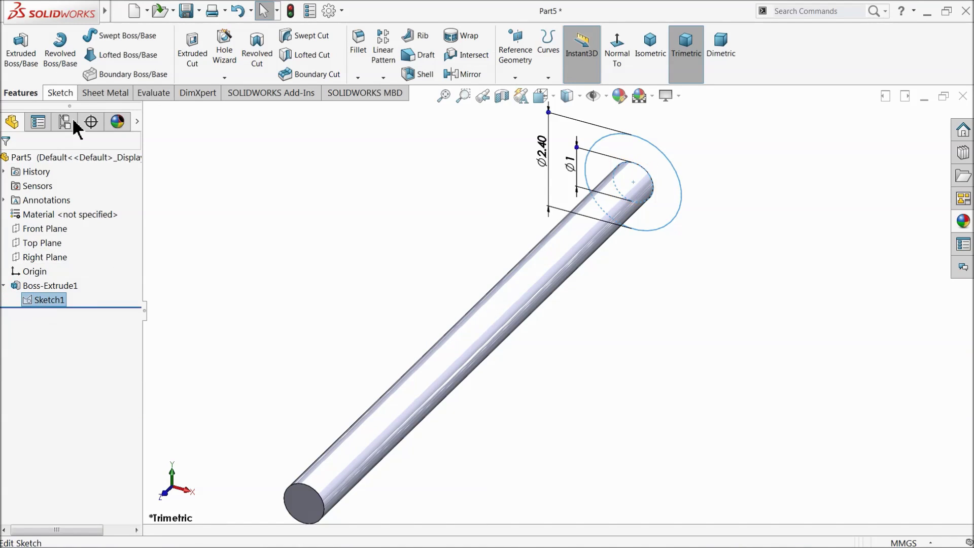
{"action": "left_click", "coordinate": [21, 51]}
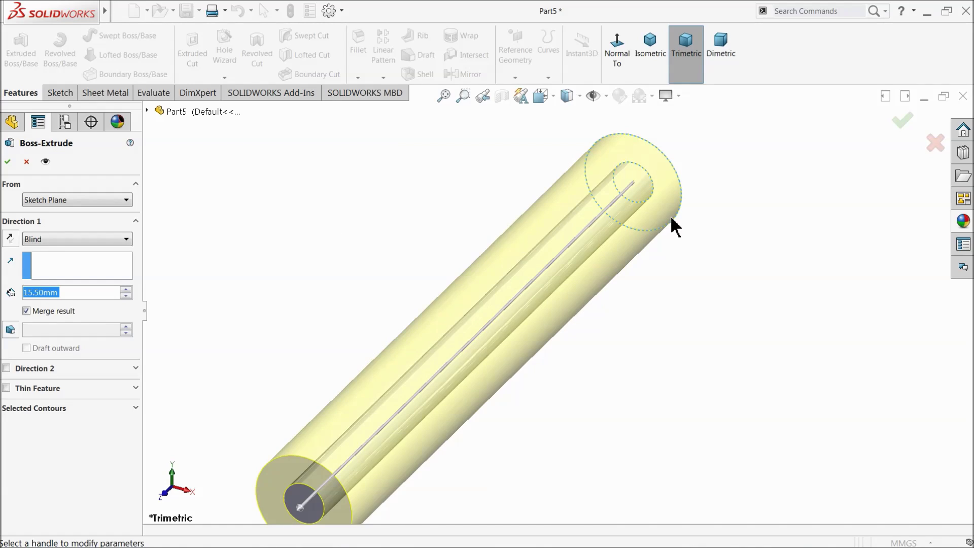
{"action": "left_click", "coordinate": [46, 408]}
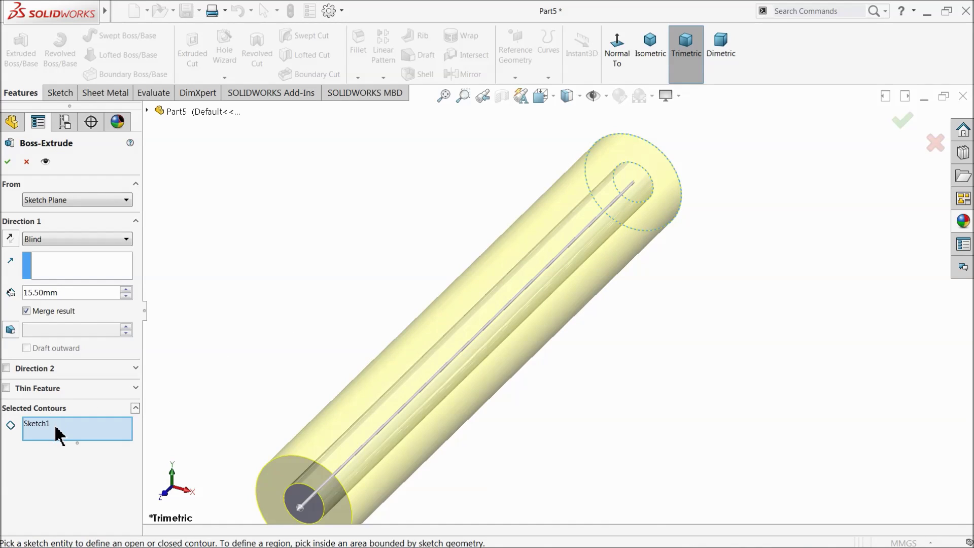
{"action": "left_click", "coordinate": [681, 188]}
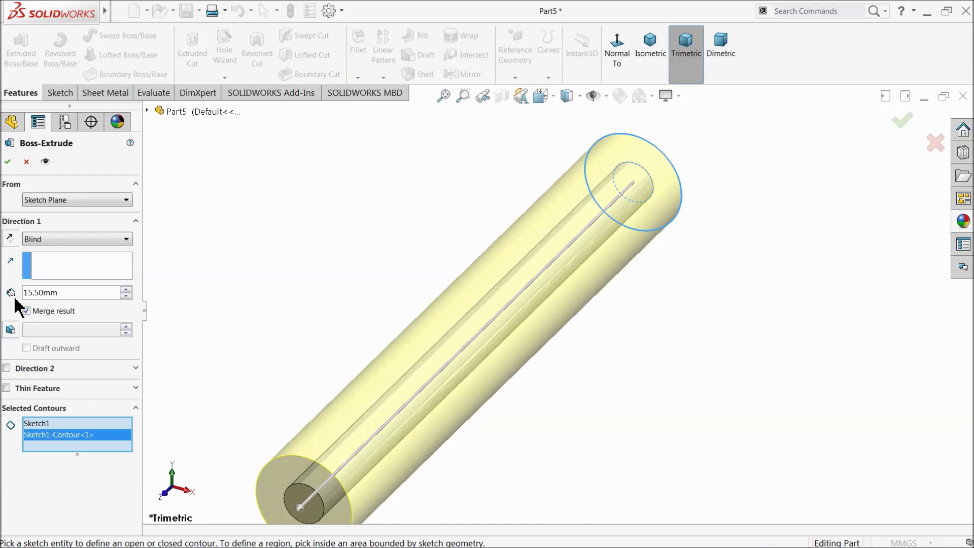
{"action": "left_click", "coordinate": [11, 238]}
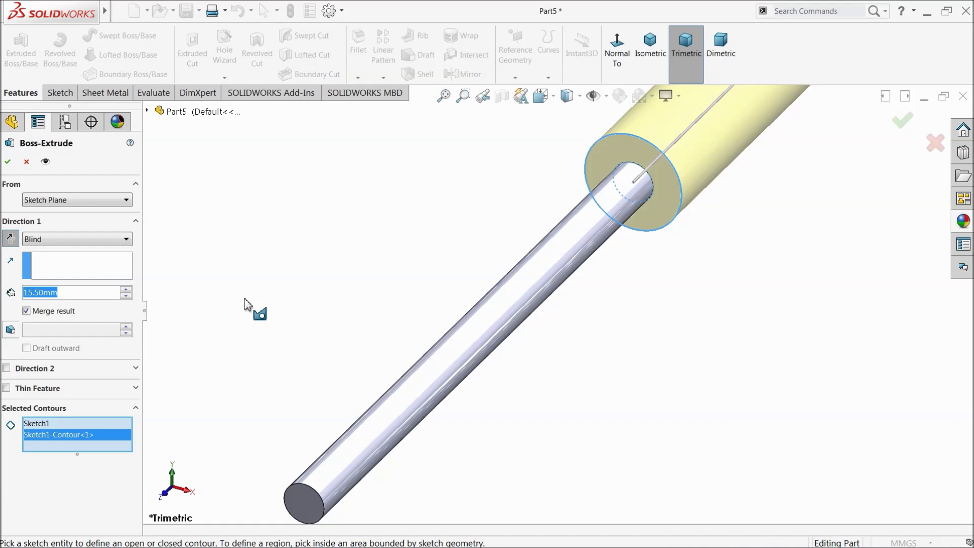
{"action": "type", "text": "4.75"}
{"action": "key", "text": "Return"}
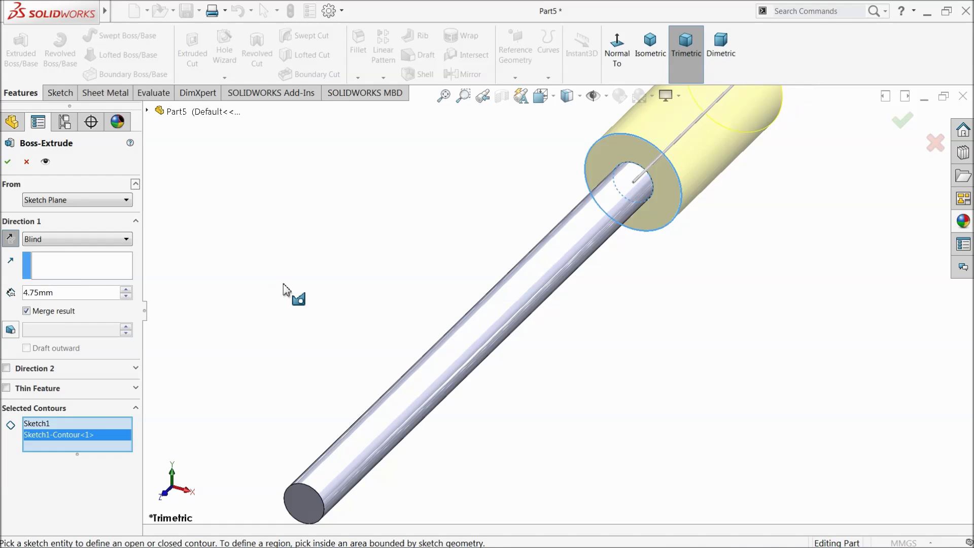
{"action": "middle_click_drag", "start_coordinate": [553, 247], "coordinate": [450, 300]}
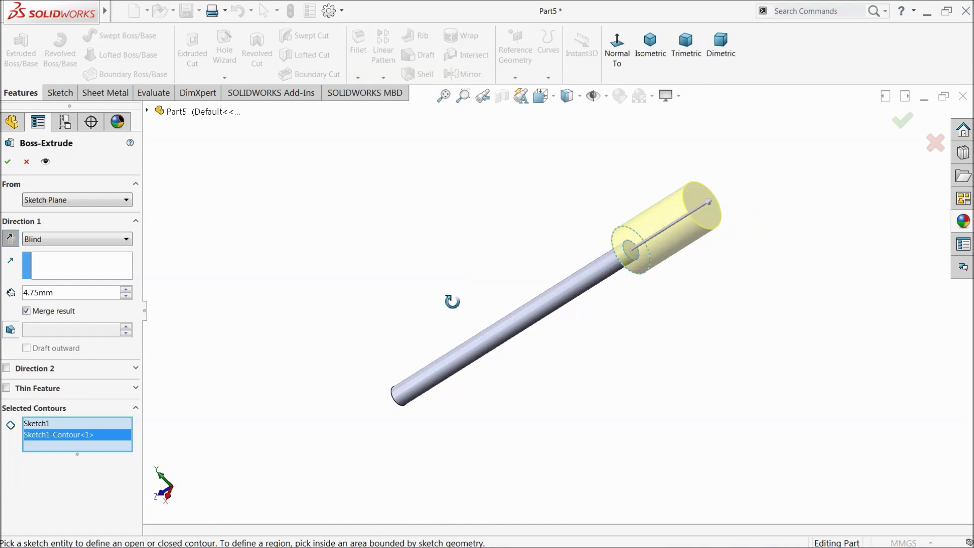
{"action": "scroll", "coordinate": [678, 256], "scroll_direction": "down", "scroll_amount": 5}
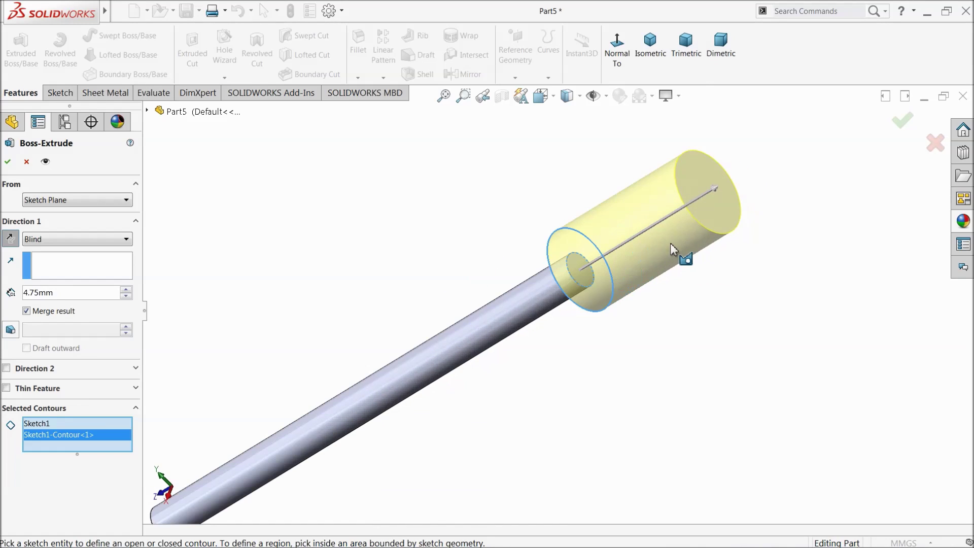
{"action": "left_click", "coordinate": [8, 162]}
{"action": "middle_click_drag", "start_coordinate": [381, 254], "coordinate": [481, 228]}
Step: Fillet the outer edge of the collar's step face with a 0.20 mm radius
{"action": "left_click", "coordinate": [359, 54]}
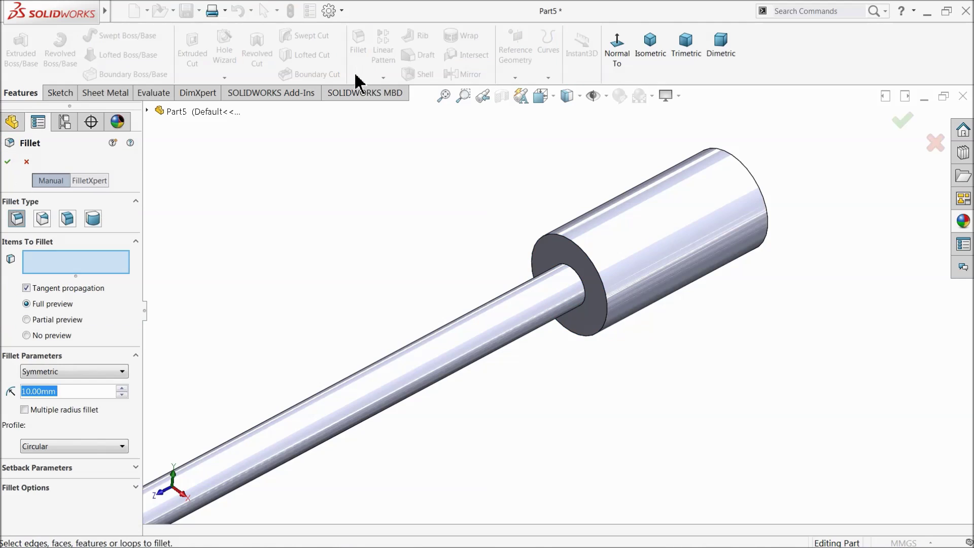
{"action": "type", "text": "0.2"}
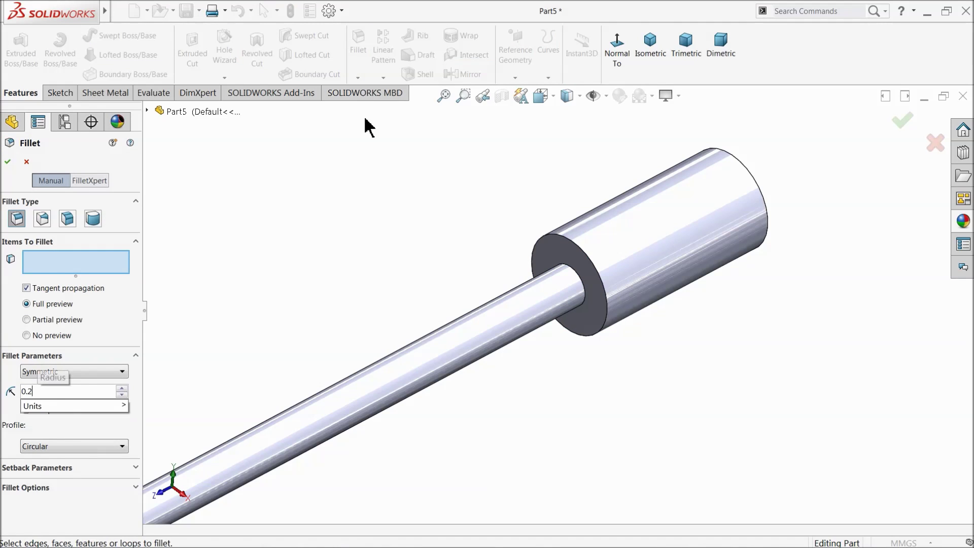
{"action": "key", "text": "Return"}
{"action": "scroll", "coordinate": [568, 252], "scroll_direction": "down", "scroll_amount": 3}
{"action": "left_click", "coordinate": [584, 267]}
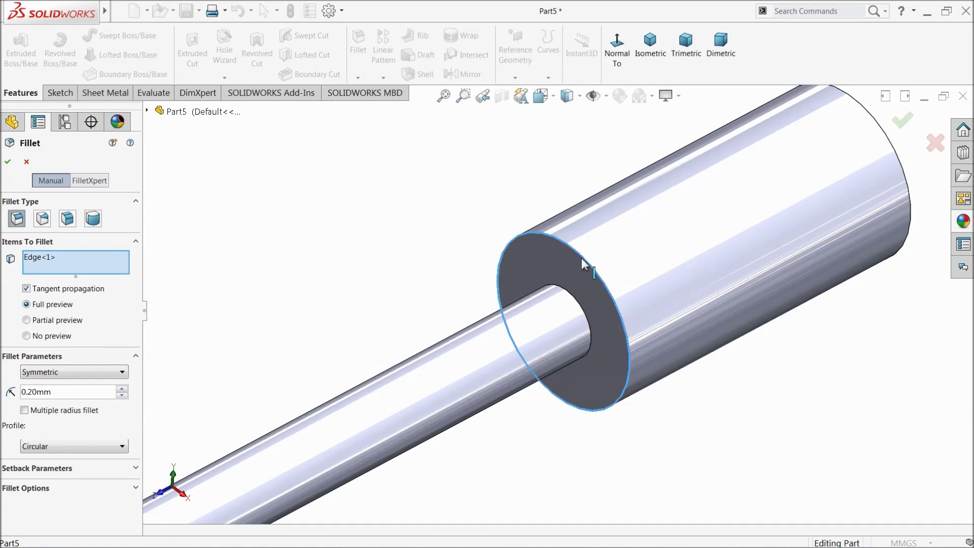
{"action": "left_click", "coordinate": [8, 161]}
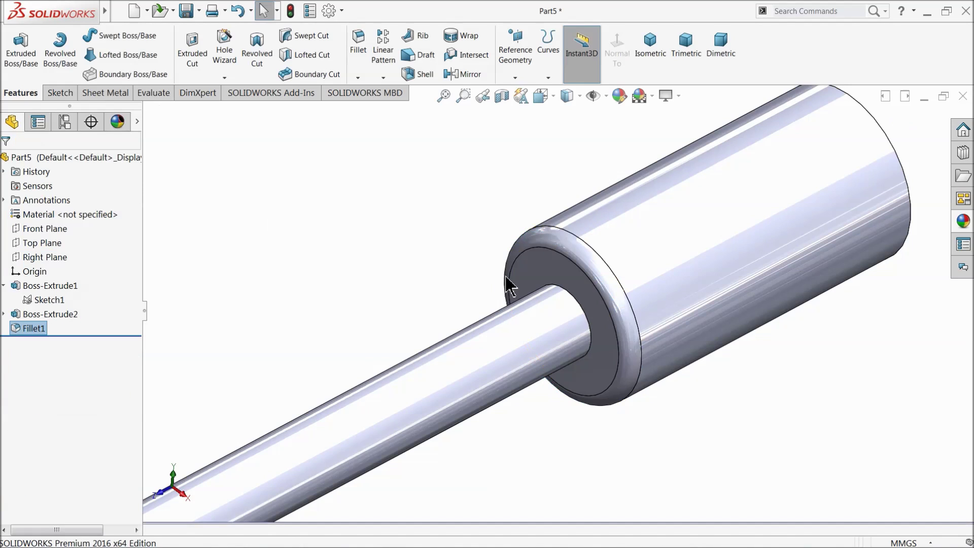
Step: On the collar's step face, sketch a circle at the origin and dimension it Ø1.70
{"action": "left_click", "coordinate": [587, 276]}
{"action": "left_click", "coordinate": [606, 235]}
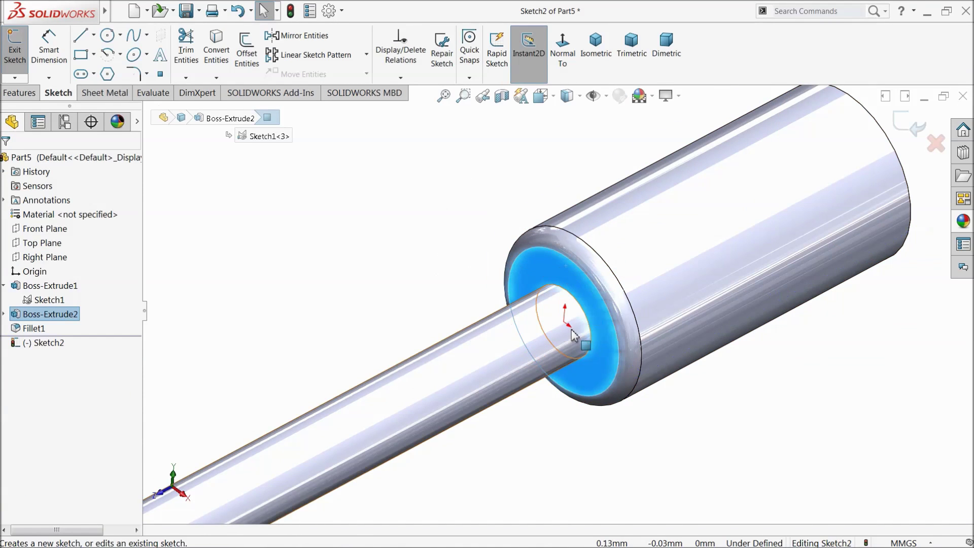
{"action": "left_click", "coordinate": [107, 35]}
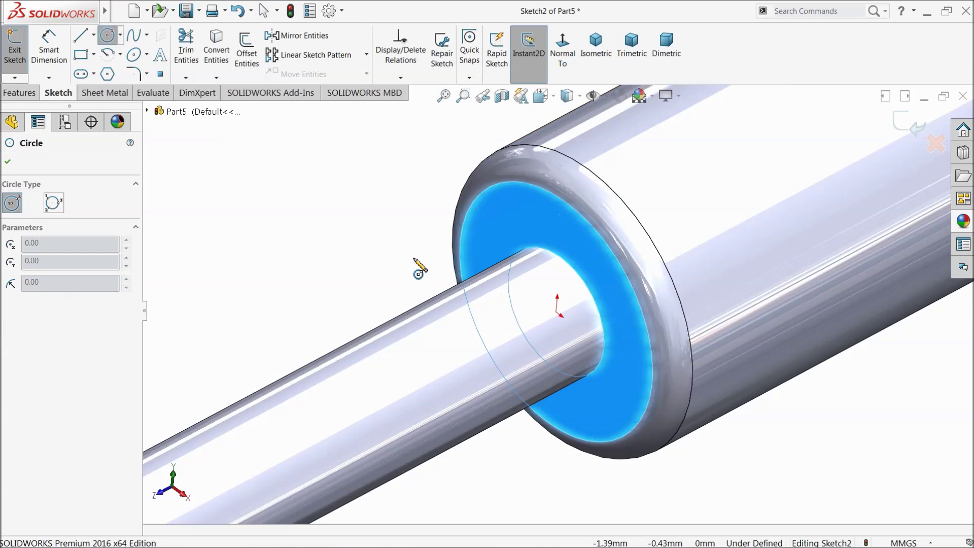
{"action": "left_click", "coordinate": [557, 313]}
{"action": "left_click", "coordinate": [564, 224]}
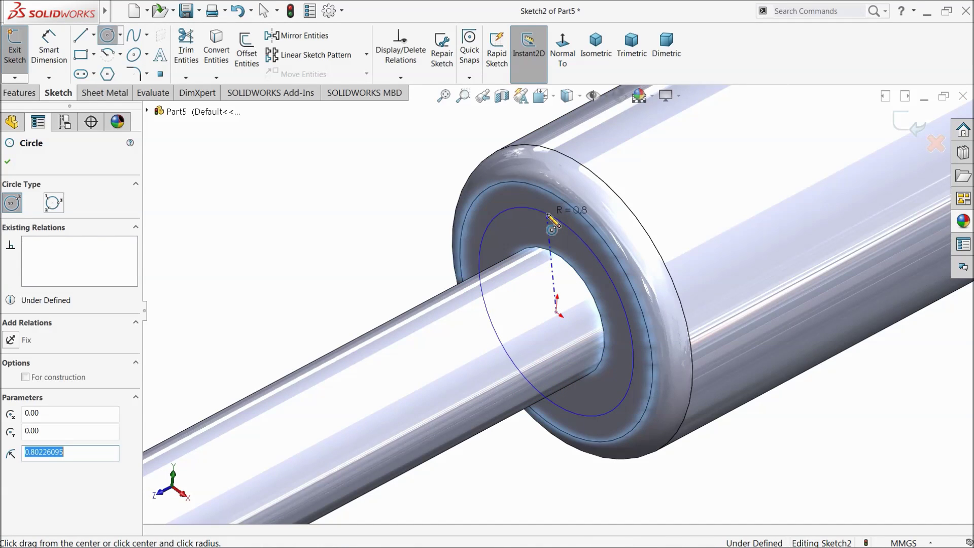
{"action": "left_click", "coordinate": [49, 51]}
{"action": "left_click", "coordinate": [490, 238]}
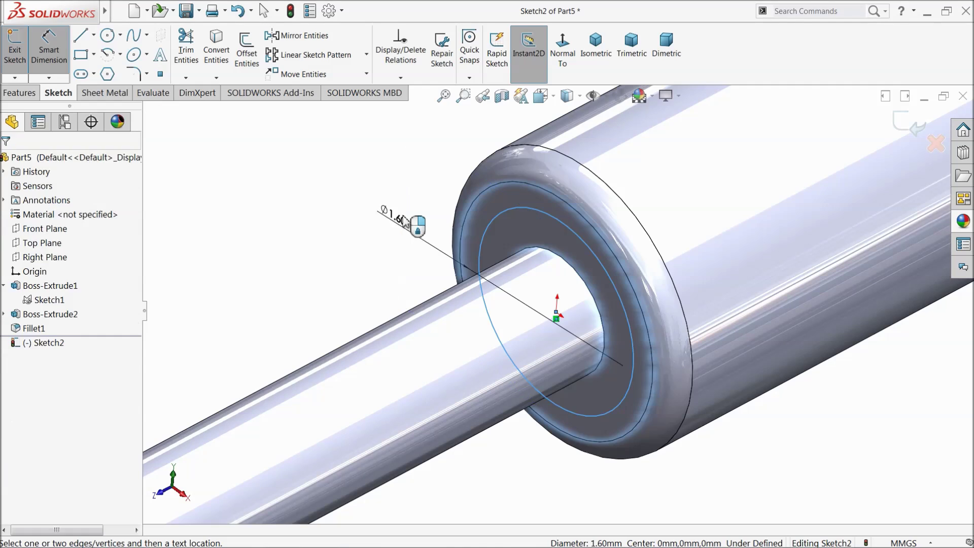
{"action": "left_click", "coordinate": [401, 219]}
{"action": "type", "text": "1.7"}
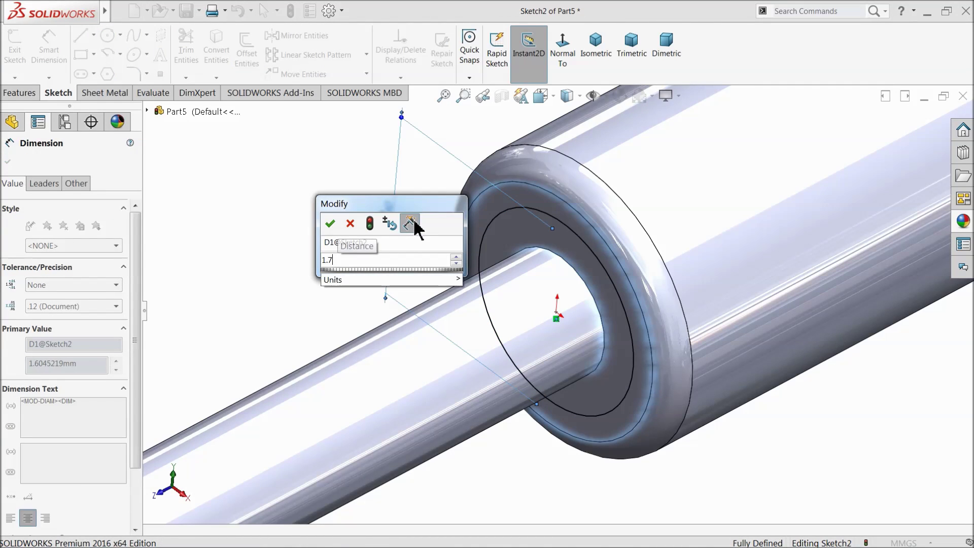
{"action": "key", "text": "Return"}
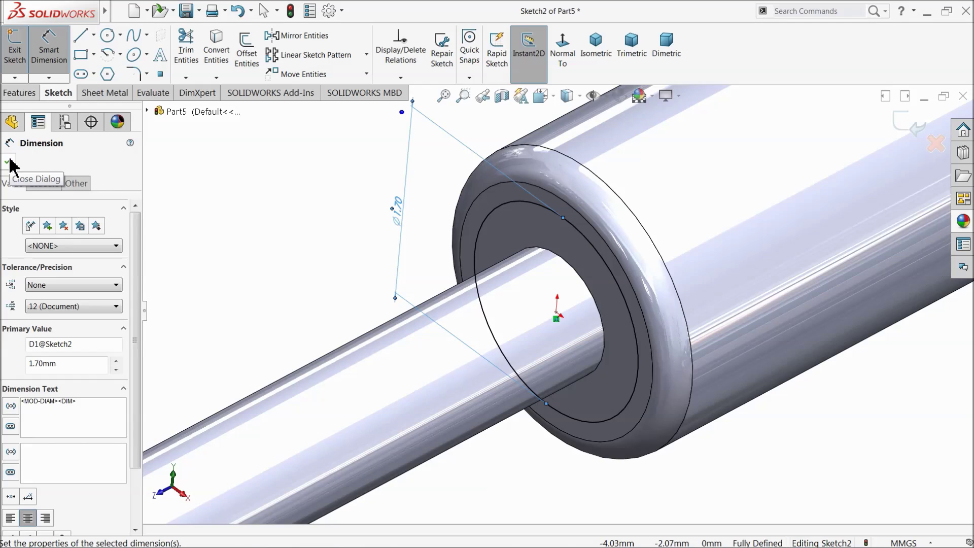
Step: Extrude the Ø1.70 circle 0.30 mm Blind into a thin ring on the collar face
{"action": "left_click", "coordinate": [20, 92]}
{"action": "left_click", "coordinate": [21, 48]}
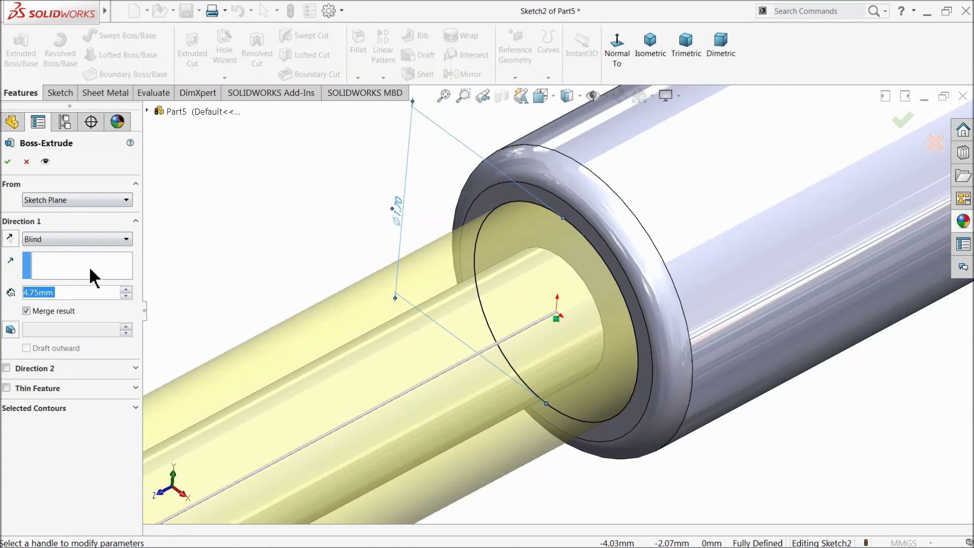
{"action": "type", "text": "0.3"}
{"action": "key", "text": "Return"}
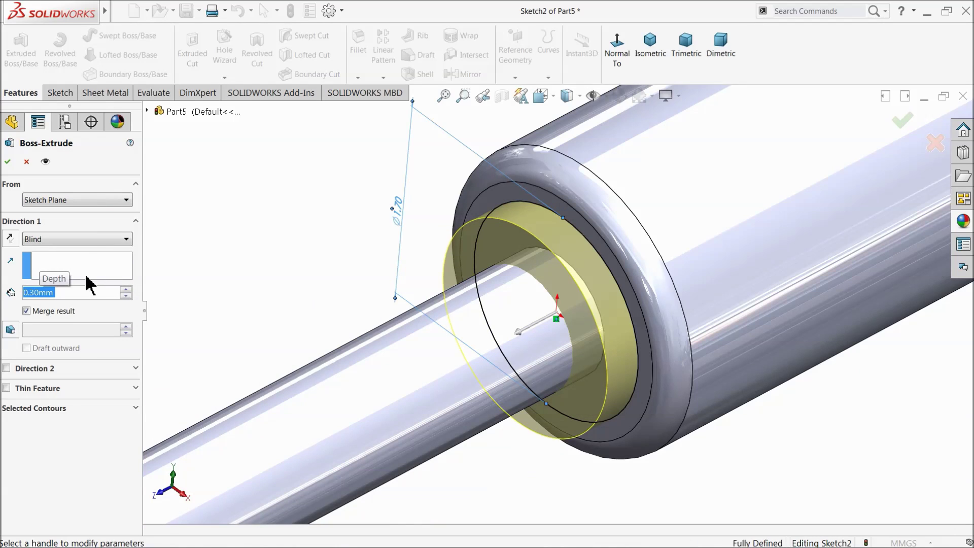
{"action": "left_click", "coordinate": [8, 162]}
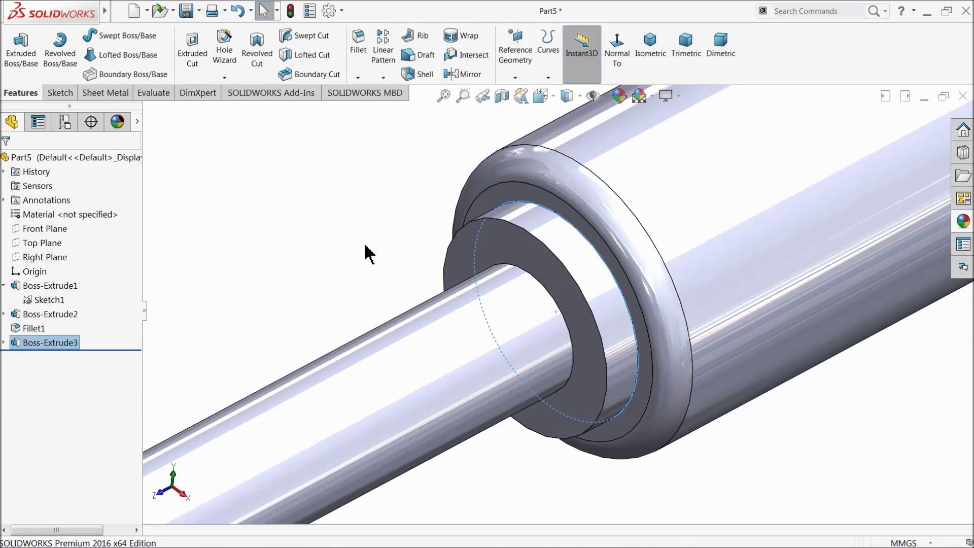
{"action": "scroll", "coordinate": [370, 252], "scroll_direction": "up", "scroll_amount": 6}
{"action": "middle_click_drag", "start_coordinate": [472, 252], "coordinate": [548, 289]}
{"action": "left_click", "coordinate": [446, 283]}
{"action": "scroll", "coordinate": [416, 373], "scroll_direction": "down", "scroll_amount": 5}
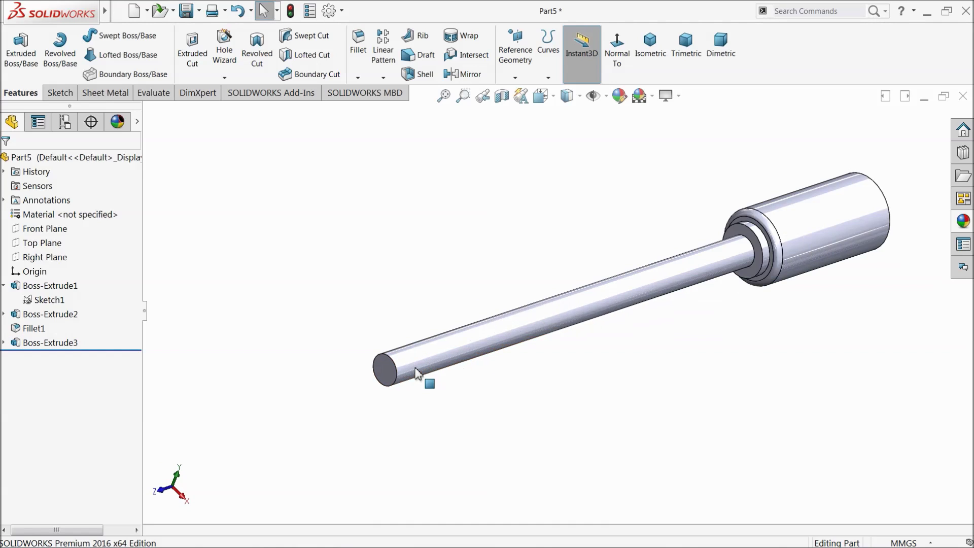
{"action": "scroll", "coordinate": [416, 373], "scroll_direction": "down", "scroll_amount": 3}
Step: Start a sketch on the Top Plane and turn the view normal to it
{"action": "left_click", "coordinate": [34, 243]}
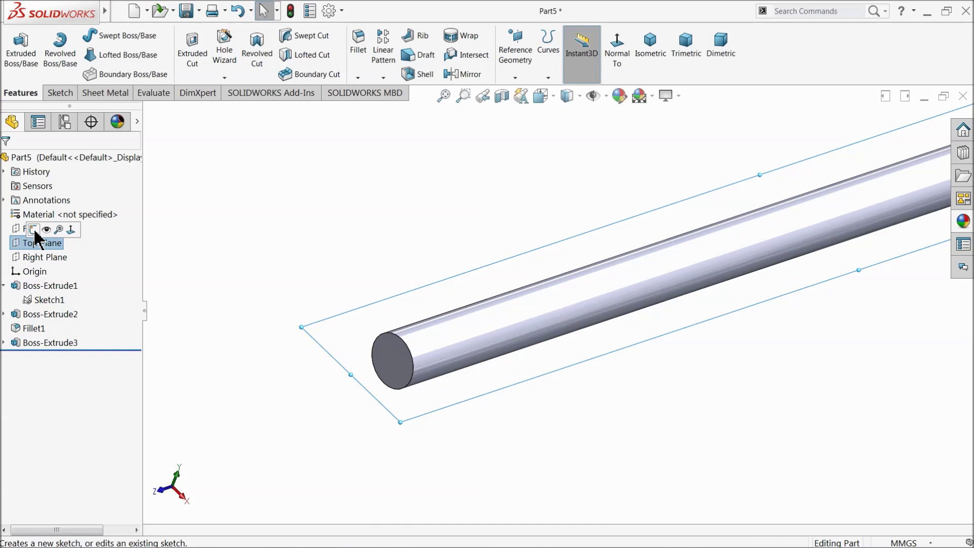
{"action": "left_click", "coordinate": [33, 229]}
{"action": "left_click", "coordinate": [566, 63]}
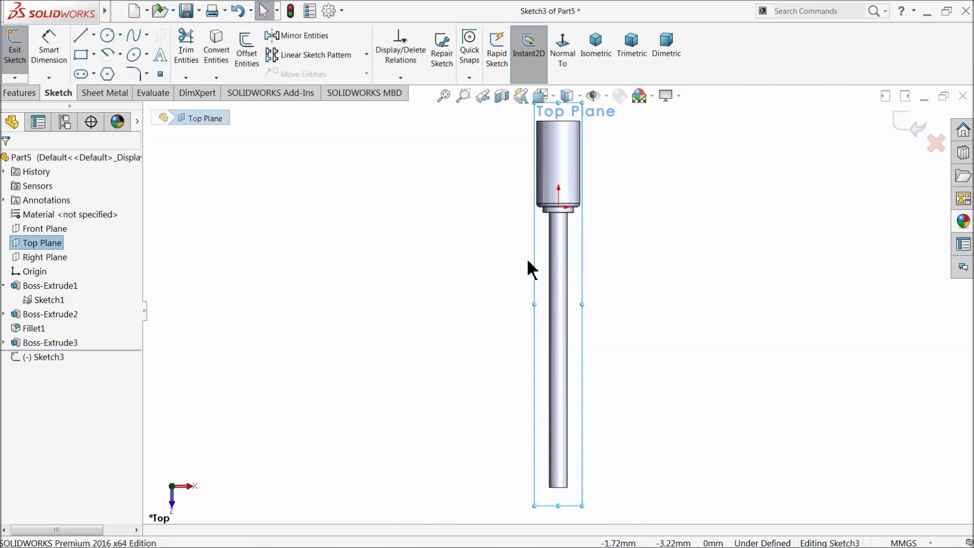
{"action": "scroll", "coordinate": [582, 417], "scroll_direction": "up", "scroll_amount": 2}
{"action": "scroll", "coordinate": [535, 392], "scroll_direction": "down", "scroll_amount": 5}
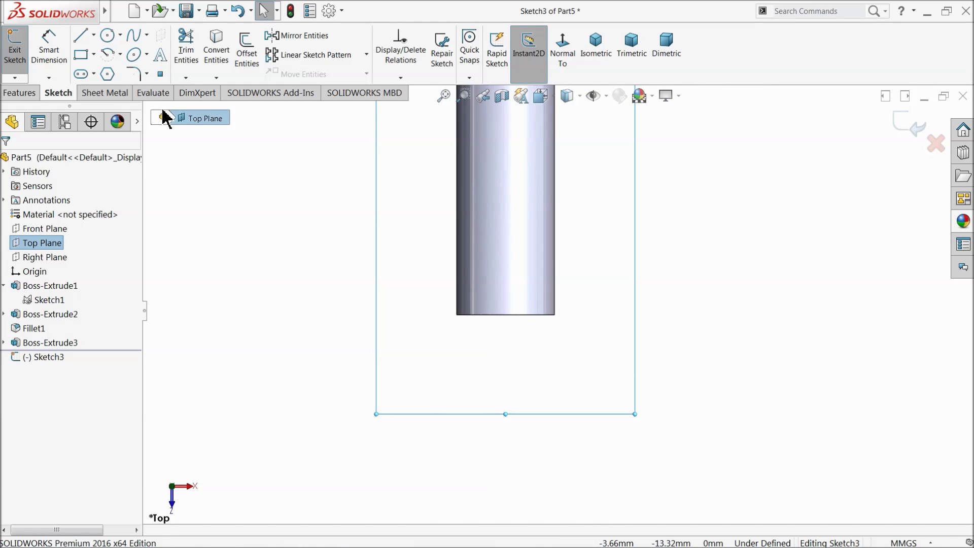
Step: Draw the stepped end outline of lines and tangent arcs below the rod's end
{"action": "left_click", "coordinate": [81, 37]}
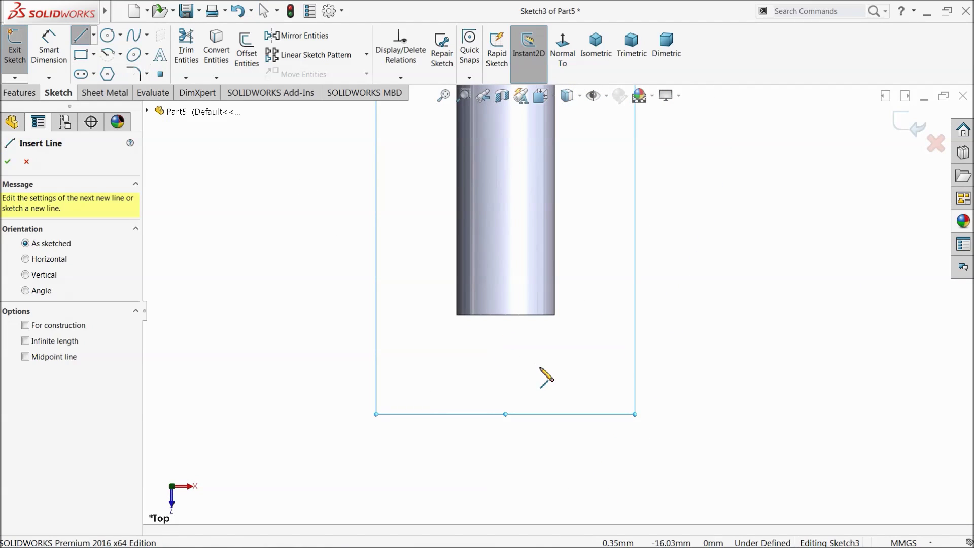
{"action": "scroll", "coordinate": [548, 376], "scroll_direction": "down", "scroll_amount": 3}
{"action": "left_click", "coordinate": [577, 240]}
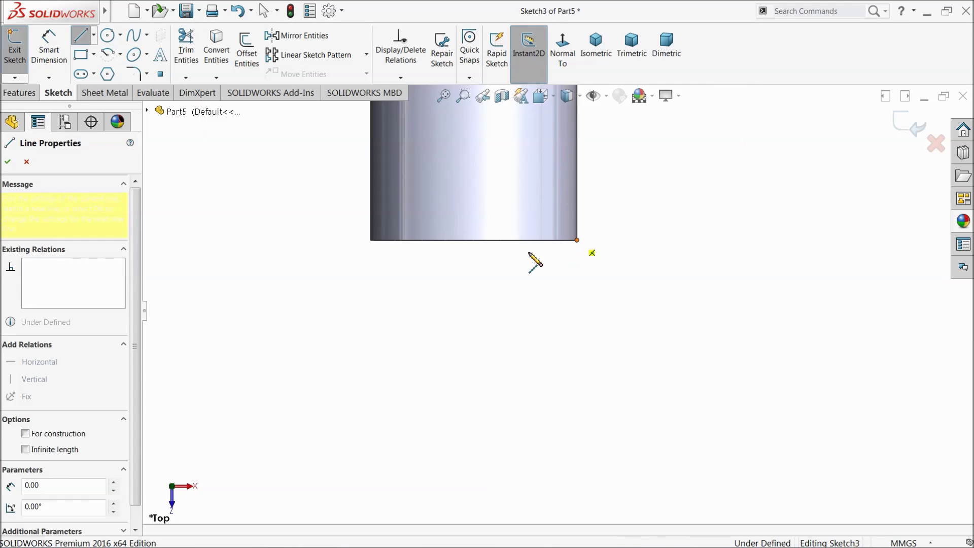
{"action": "left_click", "coordinate": [473, 240]}
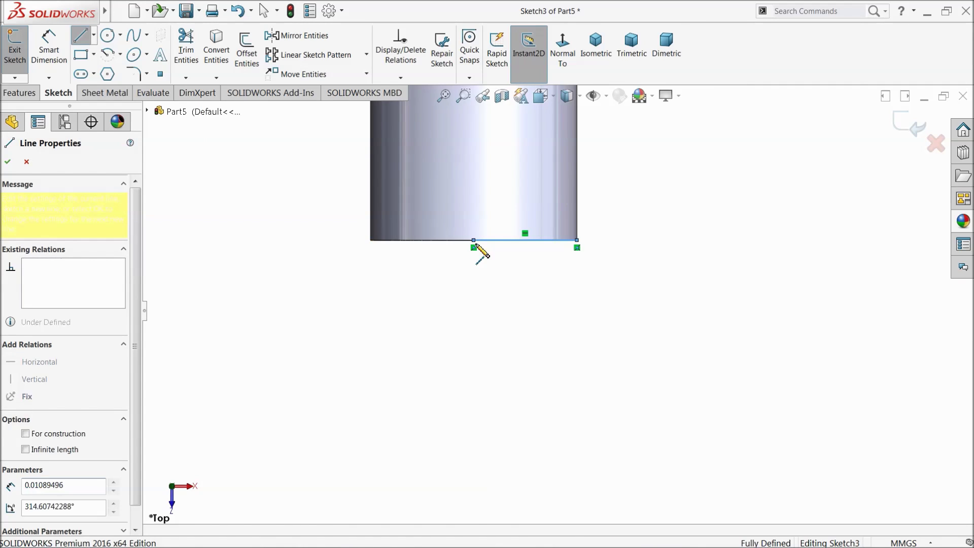
{"action": "left_click", "coordinate": [473, 370]}
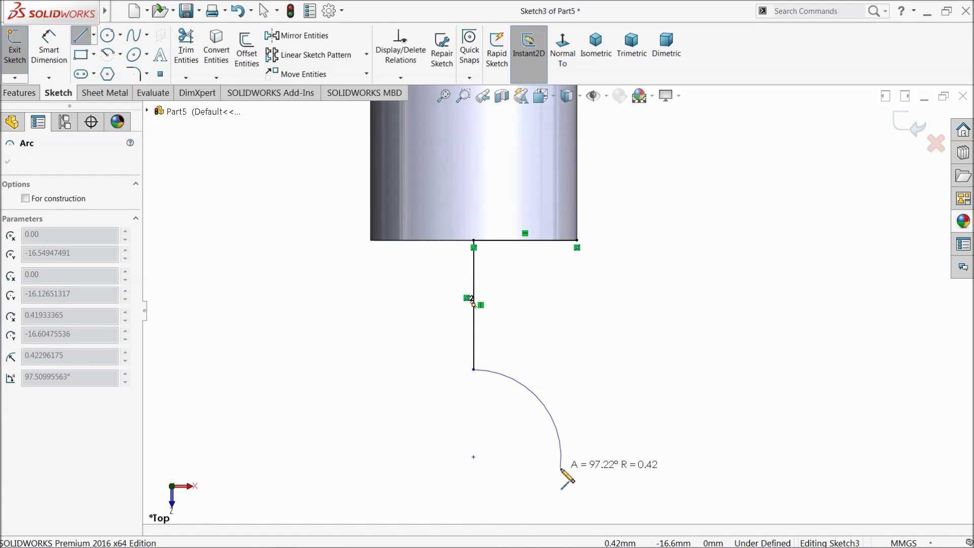
{"action": "left_click", "coordinate": [560, 471]}
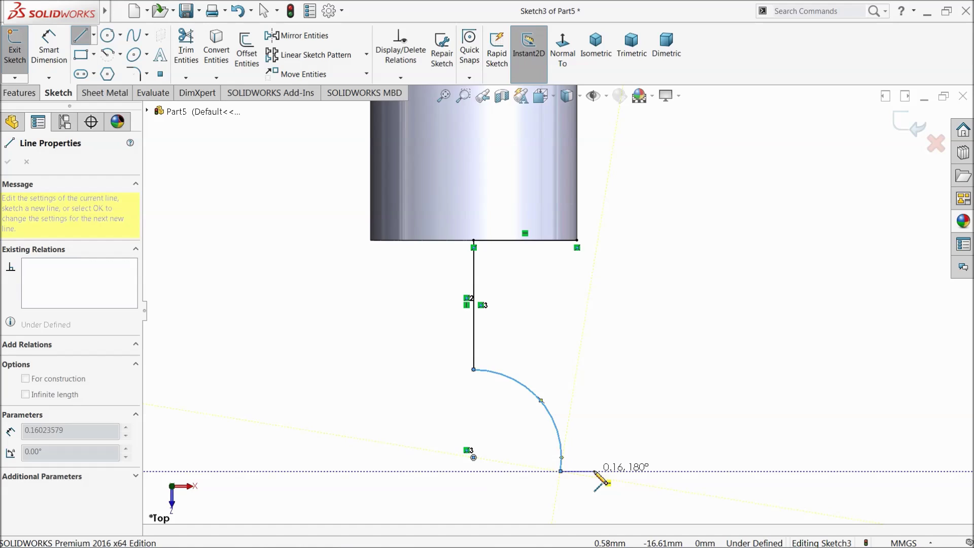
{"action": "left_click", "coordinate": [593, 471]}
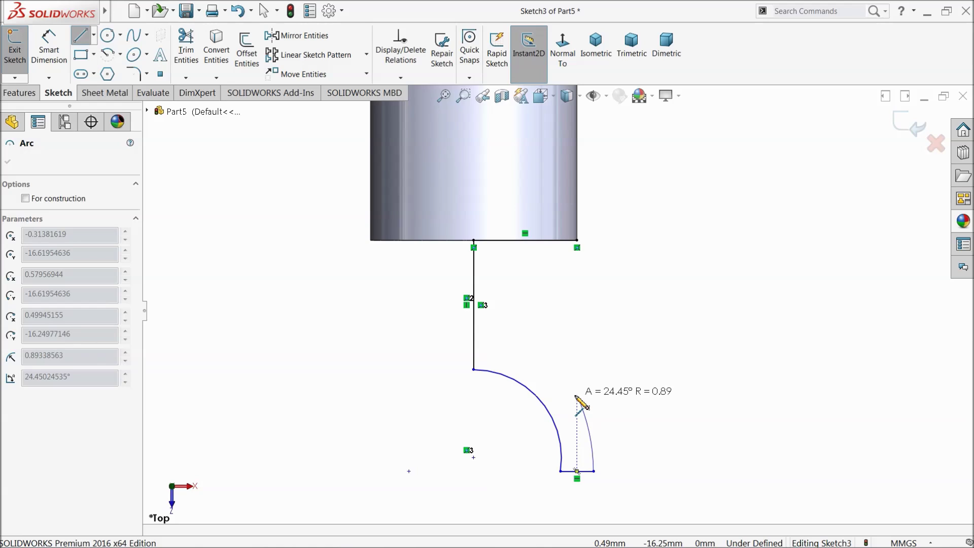
{"action": "left_click", "coordinate": [572, 395]}
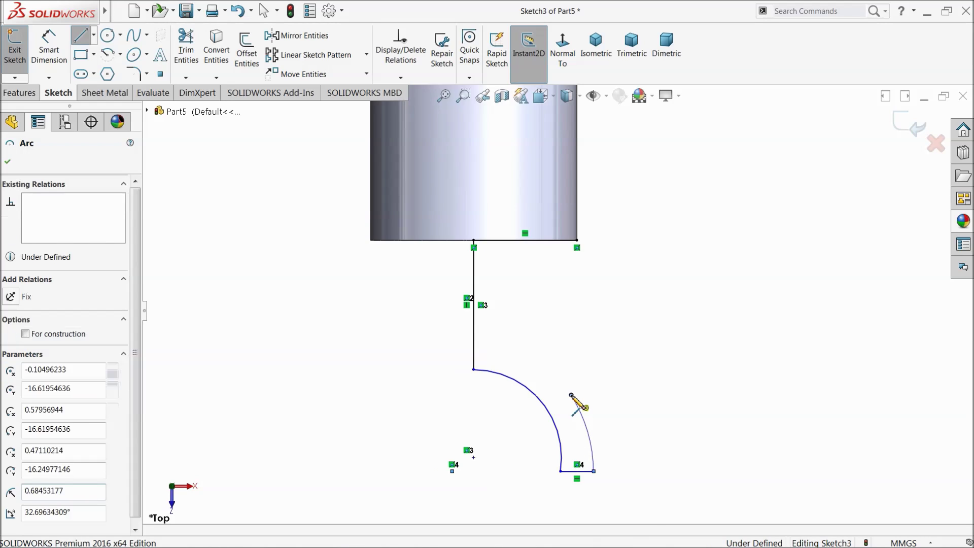
{"action": "left_click", "coordinate": [612, 370]}
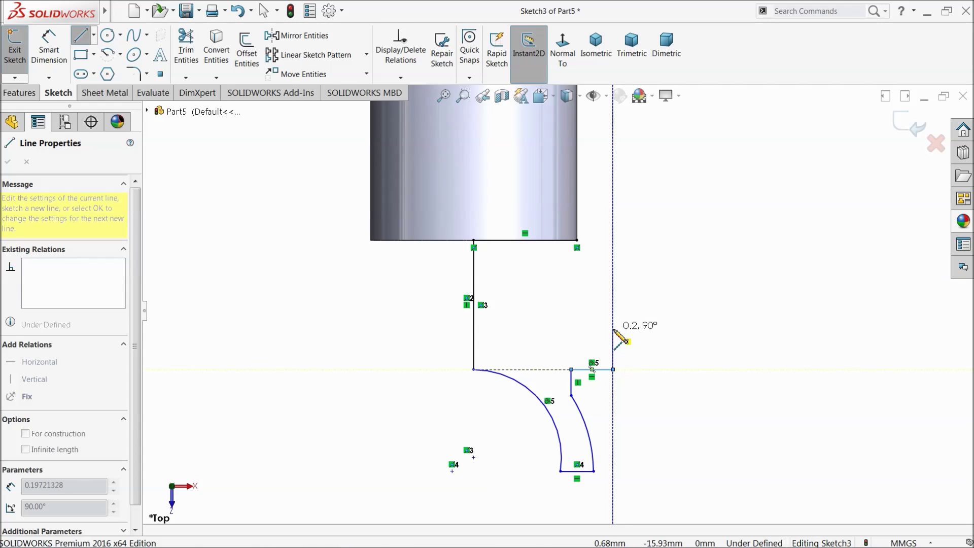
{"action": "left_click", "coordinate": [614, 299]}
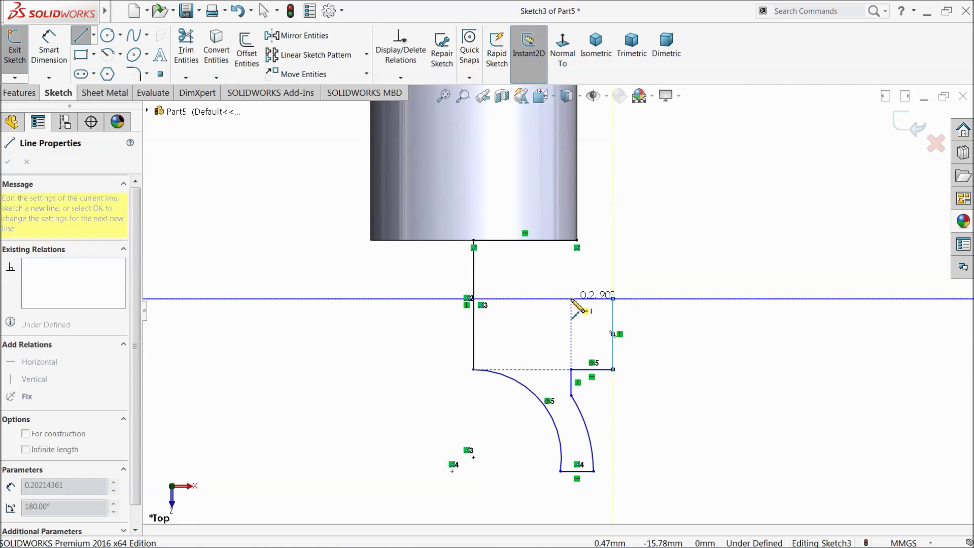
{"action": "left_click", "coordinate": [571, 299]}
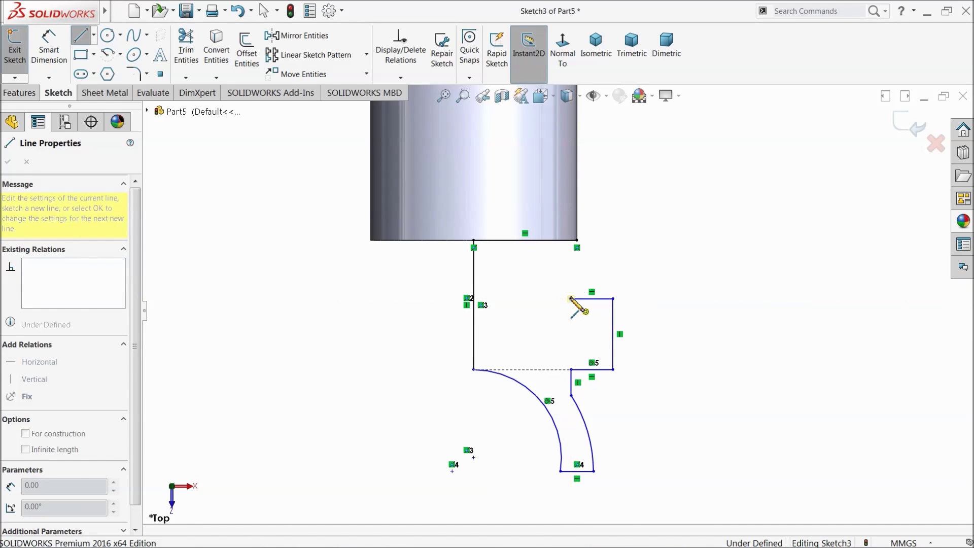
{"action": "left_click", "coordinate": [578, 242]}
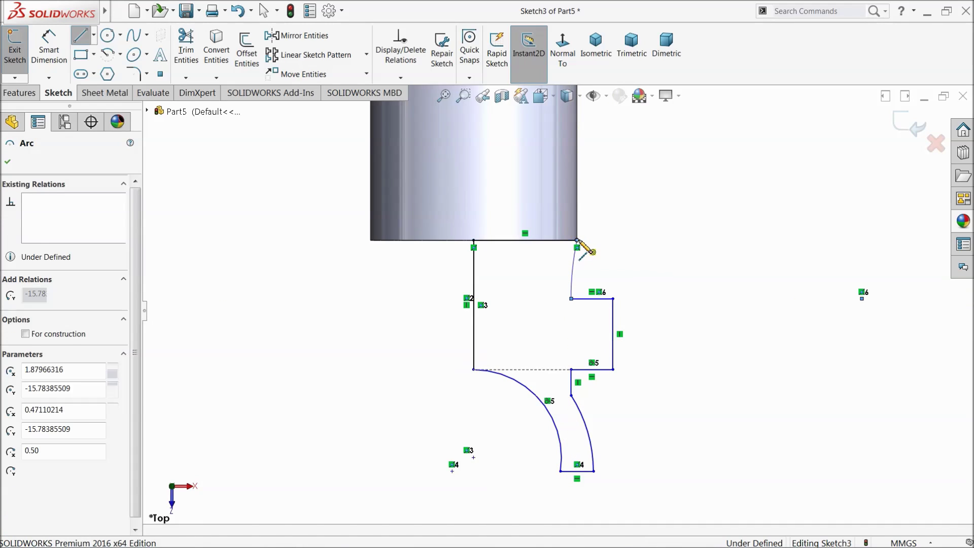
Step: Exit the Line tool and drag an outline corner point left to reshape the profile
{"action": "right_click", "coordinate": [608, 243]}
{"action": "left_click", "coordinate": [644, 248]}
{"action": "scroll", "coordinate": [604, 363], "scroll_direction": "down", "scroll_amount": 3}
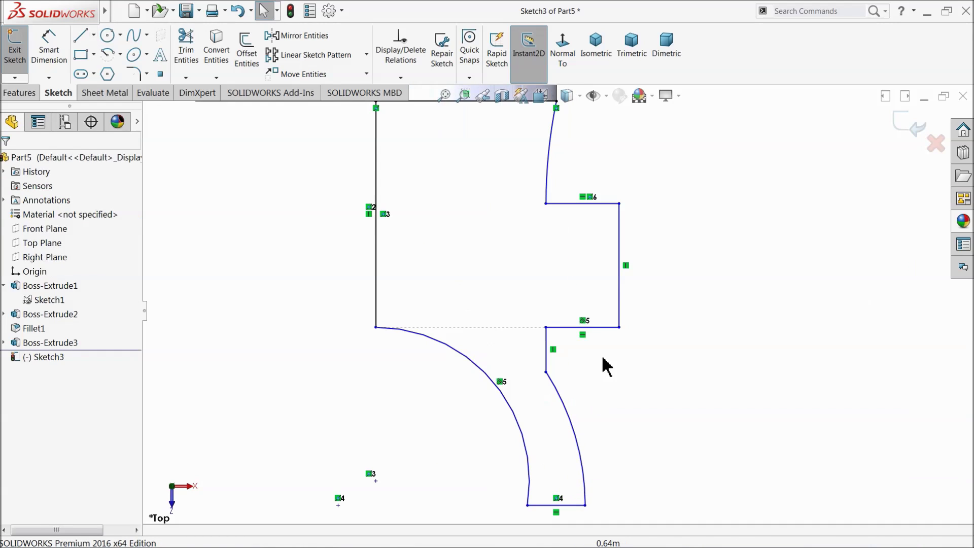
{"action": "left_click", "coordinate": [618, 327]}
{"action": "left_click_drag", "start_coordinate": [619, 330], "coordinate": [568, 325]}
{"action": "scroll", "coordinate": [591, 381], "scroll_direction": "up", "scroll_amount": 3}
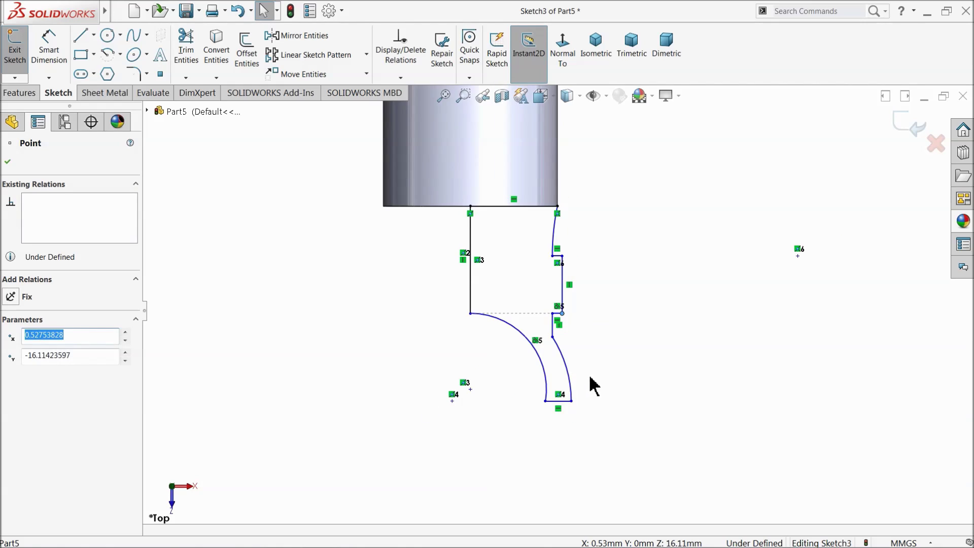
{"action": "left_click", "coordinate": [655, 337]}
Step: Snap the loose sketch point onto the lower end of the inner arc
{"action": "scroll", "coordinate": [474, 401], "scroll_direction": "down", "scroll_amount": 2}
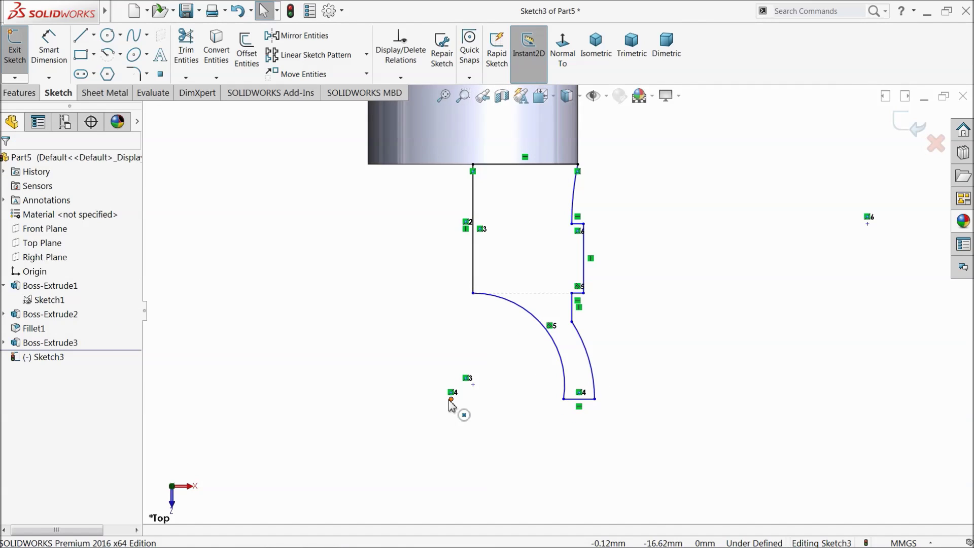
{"action": "left_click", "coordinate": [451, 400]}
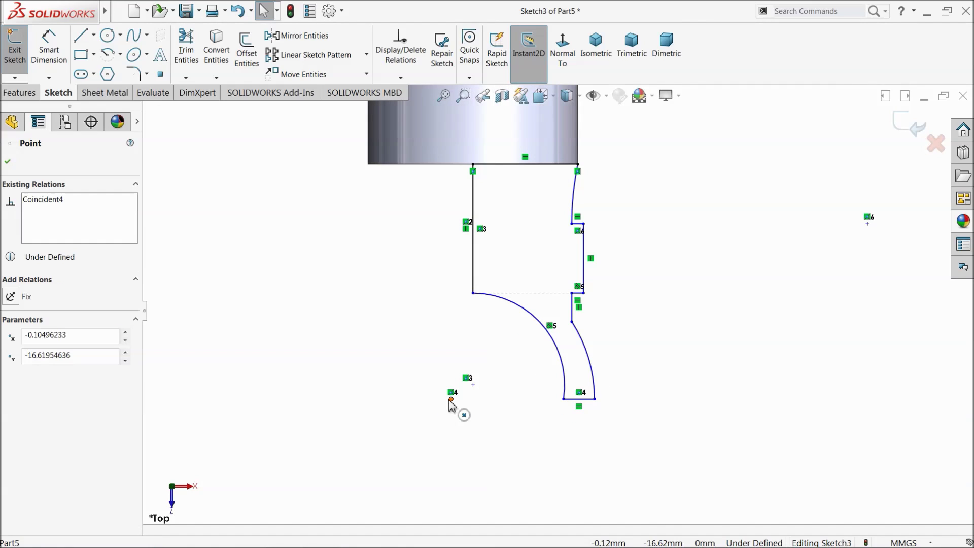
{"action": "left_click", "coordinate": [475, 386], "text": "ctrl"}
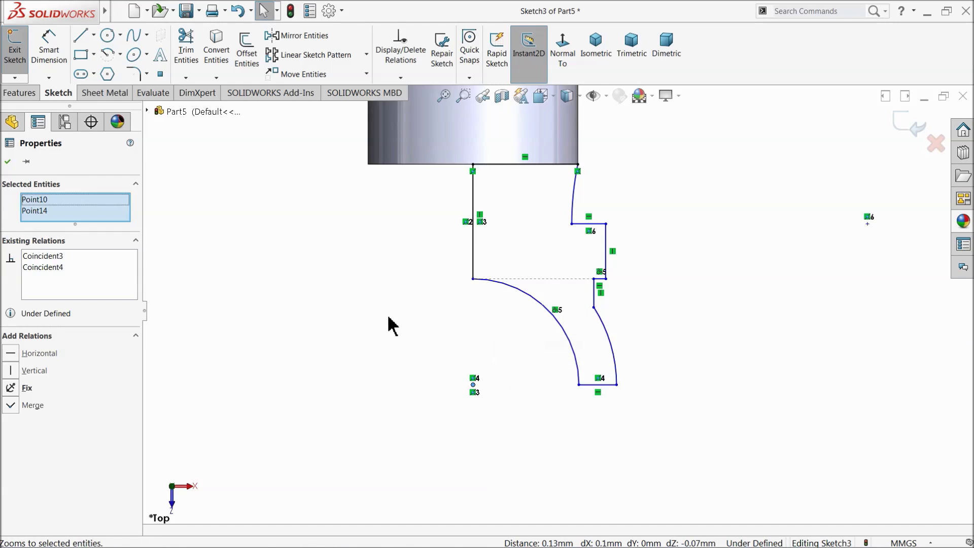
{"action": "left_click", "coordinate": [364, 304]}
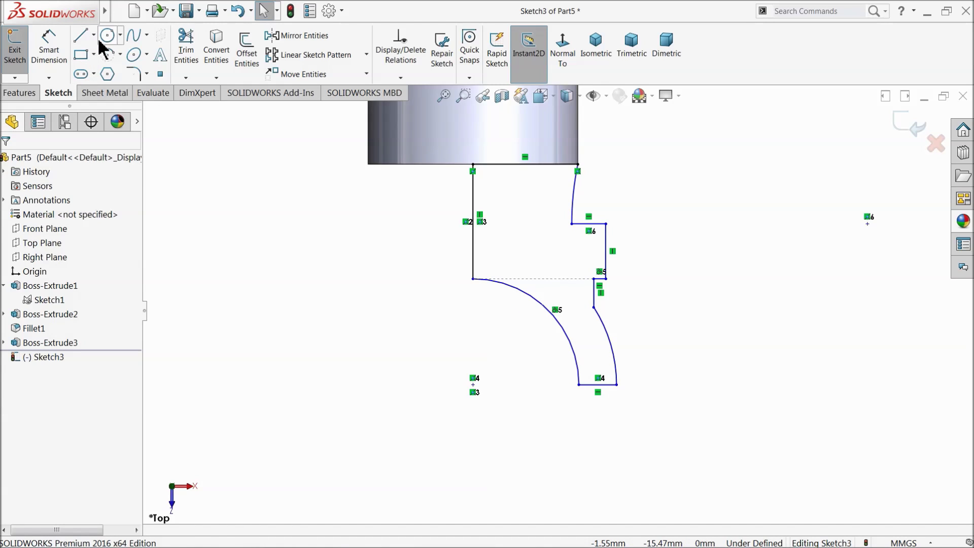
{"action": "scroll", "coordinate": [585, 412], "scroll_direction": "down", "scroll_amount": 2}
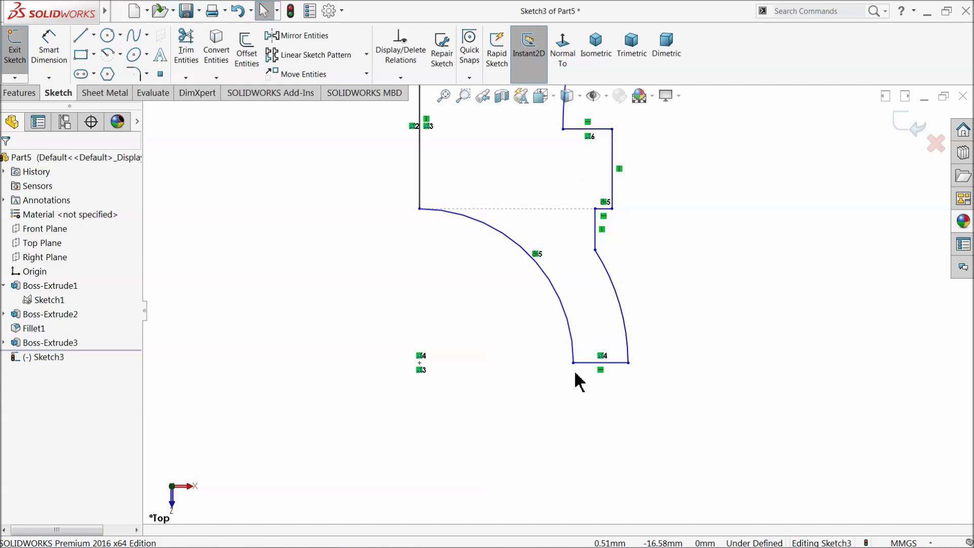
{"action": "mouse_move", "coordinate": [572, 365]}
{"action": "left_mouse_down"}
{"action": "mouse_move", "coordinate": [563, 398]}
{"action": "mouse_move", "coordinate": [573, 362]}
{"action": "left_mouse_up"}
{"action": "scroll", "coordinate": [538, 375], "scroll_direction": "up", "scroll_amount": 5}
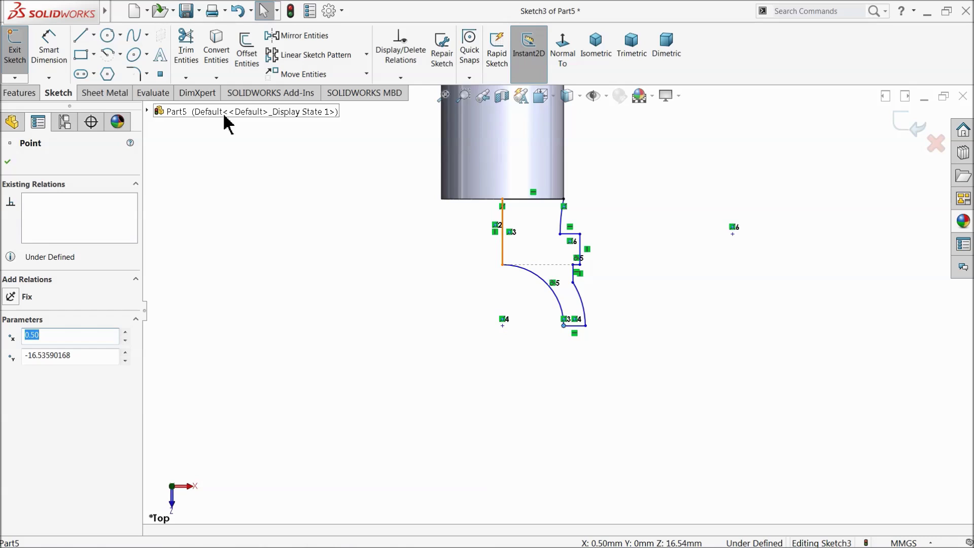
Step: Add a vertical height dimension to the profile, entering 0.92
{"action": "left_click", "coordinate": [53, 48]}
{"action": "left_click", "coordinate": [530, 201]}
{"action": "left_click", "coordinate": [563, 325]}
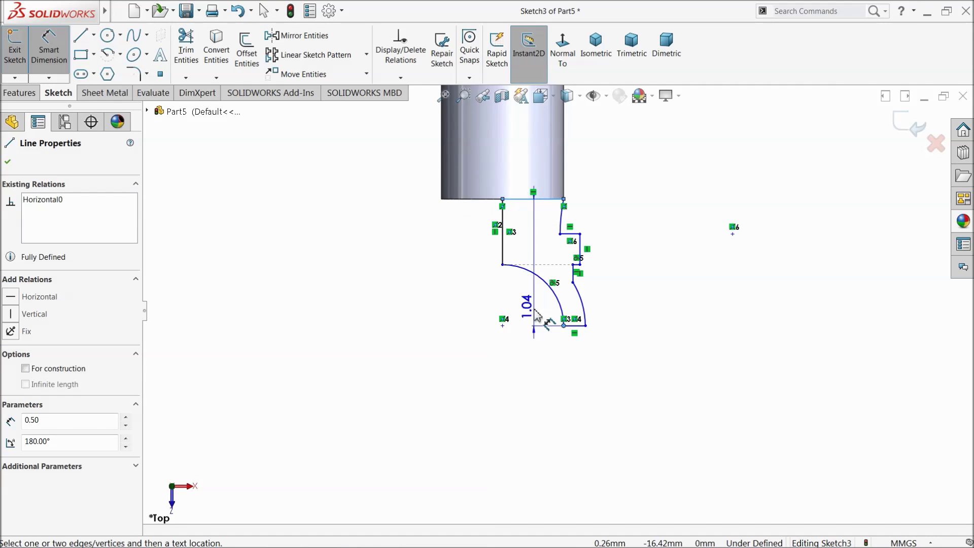
{"action": "left_click", "coordinate": [371, 264]}
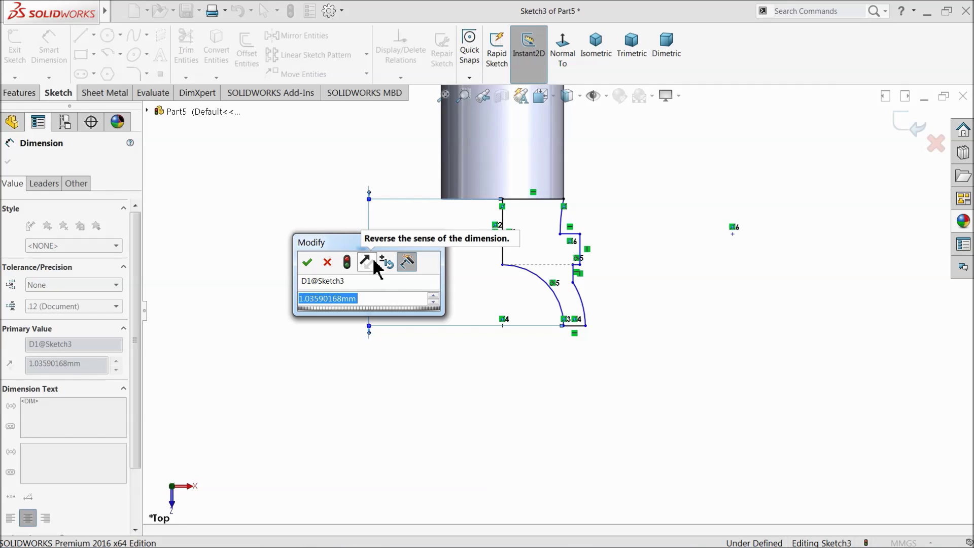
{"action": "type", "text": "0.9275"}
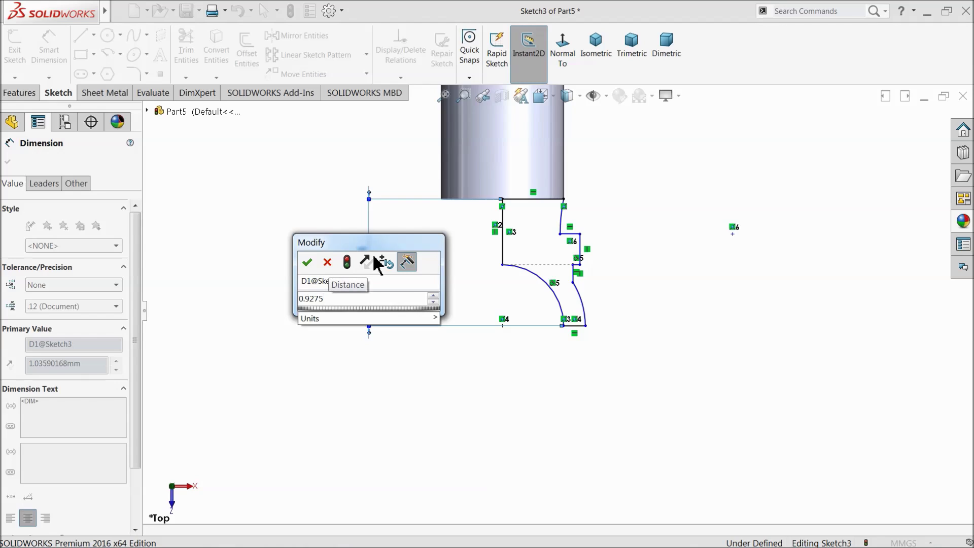
{"action": "key", "text": "Return"}
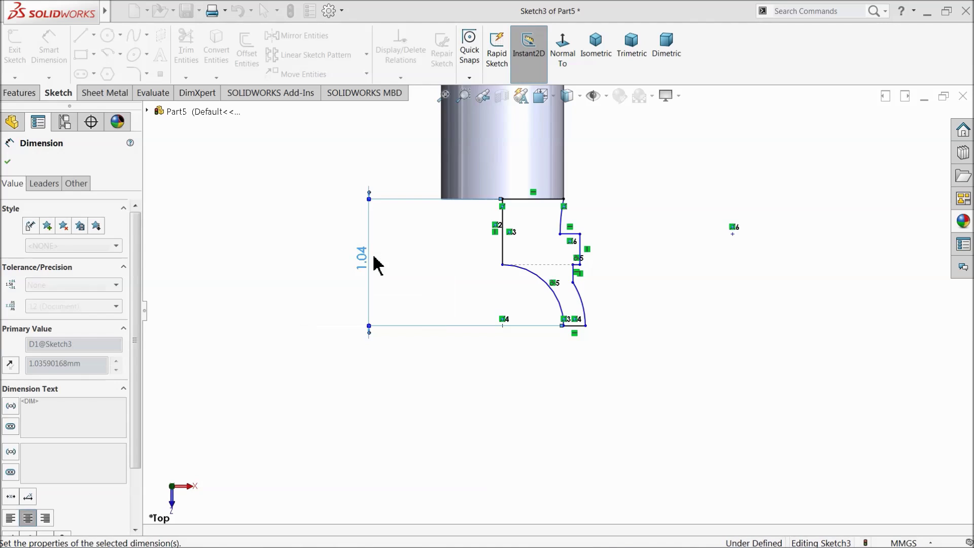
{"action": "scroll", "coordinate": [584, 269], "scroll_direction": "down", "scroll_amount": 3}
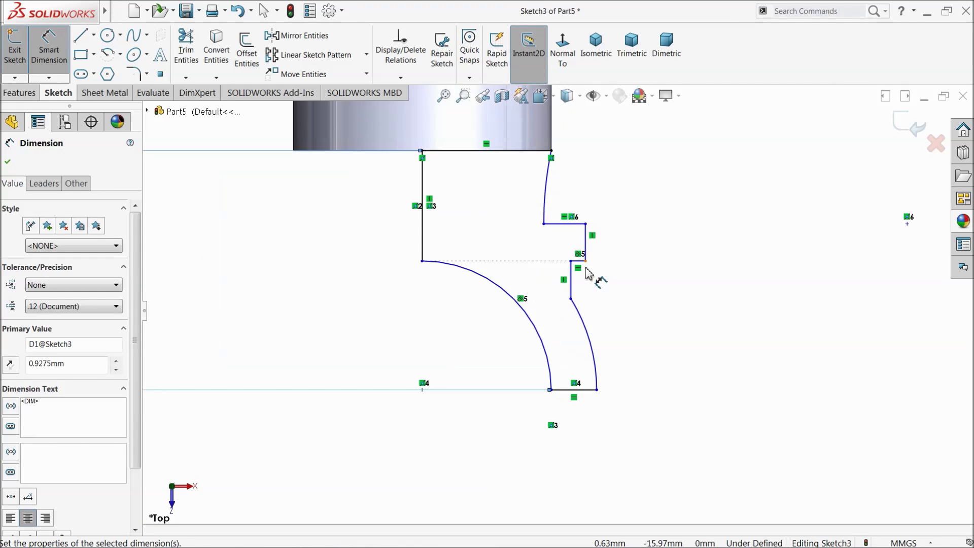
Step: Dimension the inner arc to R0.35 and the outer arc to R0.50
{"action": "left_click", "coordinate": [520, 312]}
{"action": "left_click", "coordinate": [668, 308]}
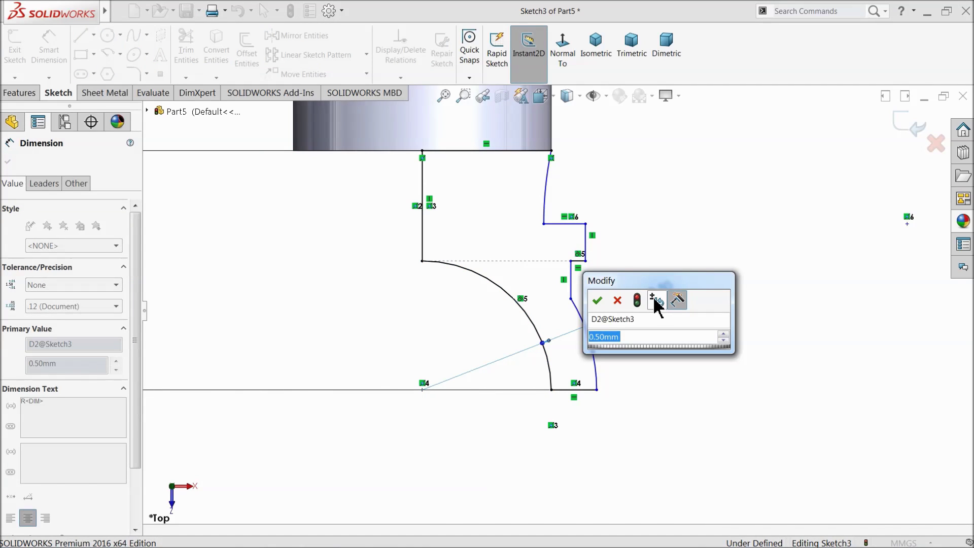
{"action": "type", "text": "0.35"}
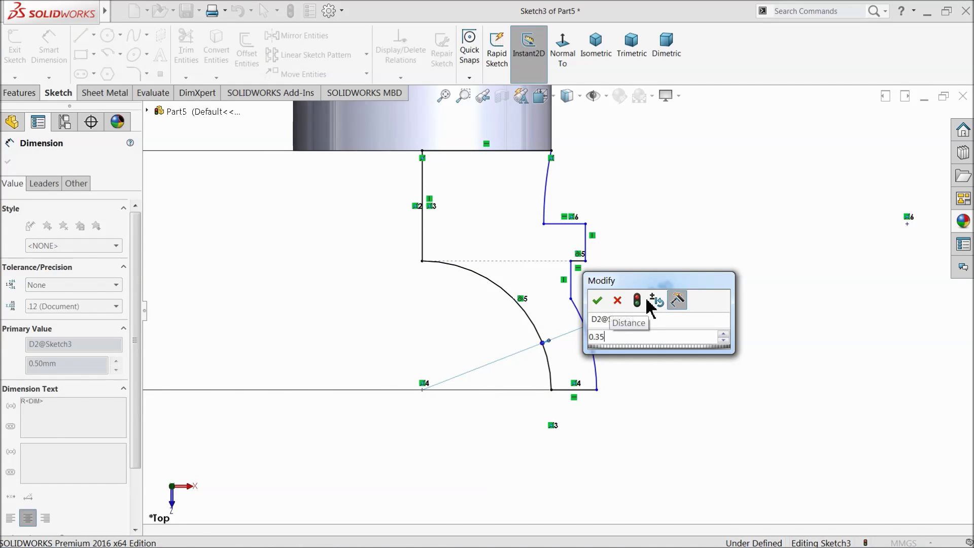
{"action": "key", "text": "Return"}
{"action": "left_click", "coordinate": [592, 344]}
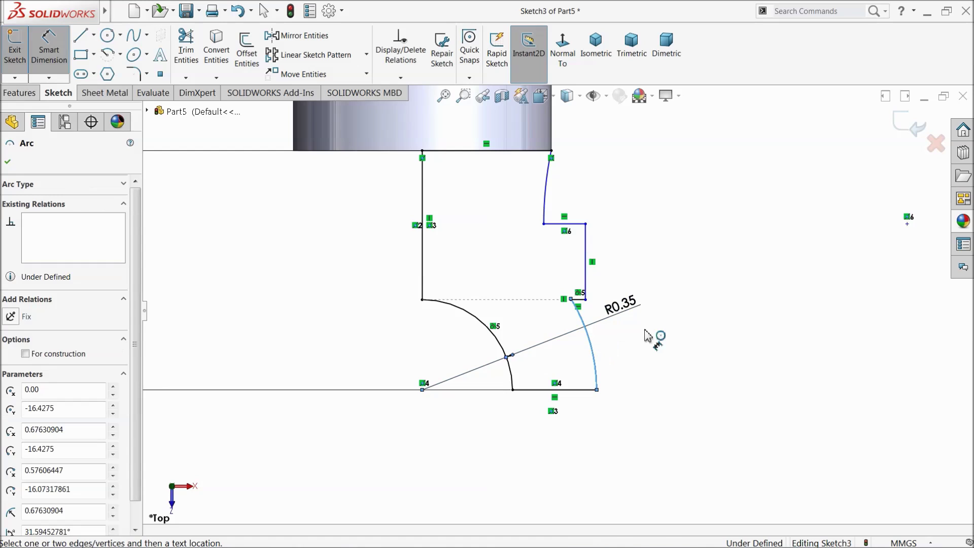
{"action": "left_click", "coordinate": [654, 328]}
{"action": "type", "text": "0.50mm"}
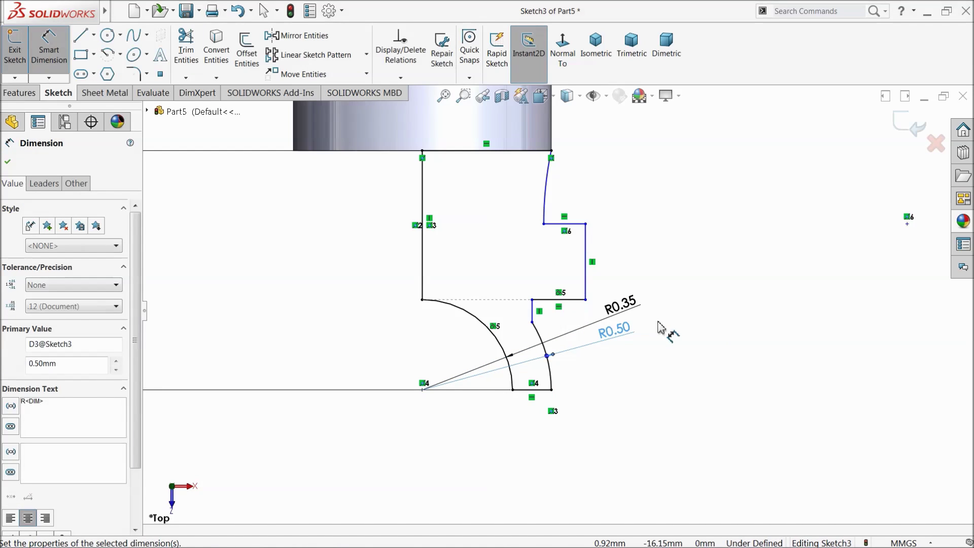
{"action": "left_click", "coordinate": [7, 162]}
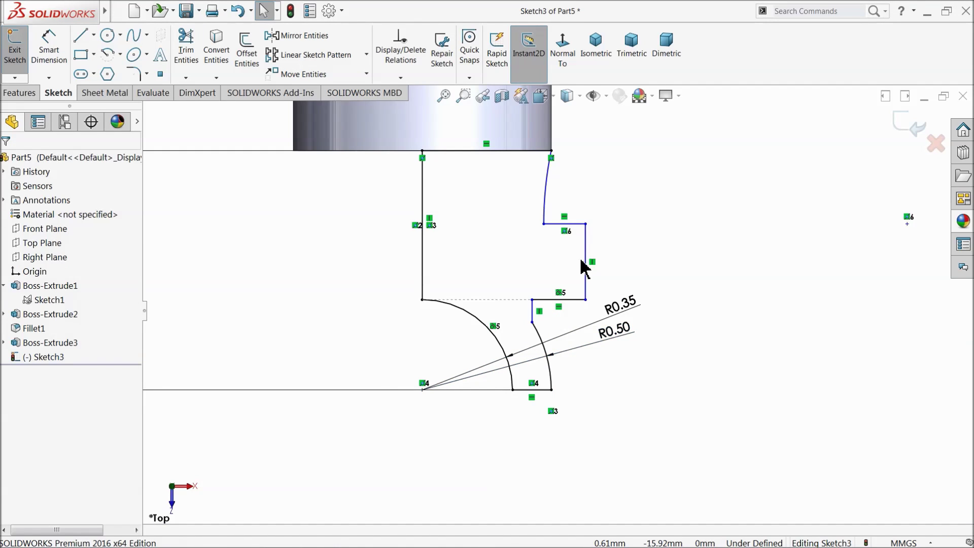
Step: Drag the step corner point left to reshape the notch
{"action": "scroll", "coordinate": [587, 239], "scroll_direction": "down", "scroll_amount": 1}
{"action": "left_click_drag", "start_coordinate": [587, 223], "coordinate": [522, 220]}
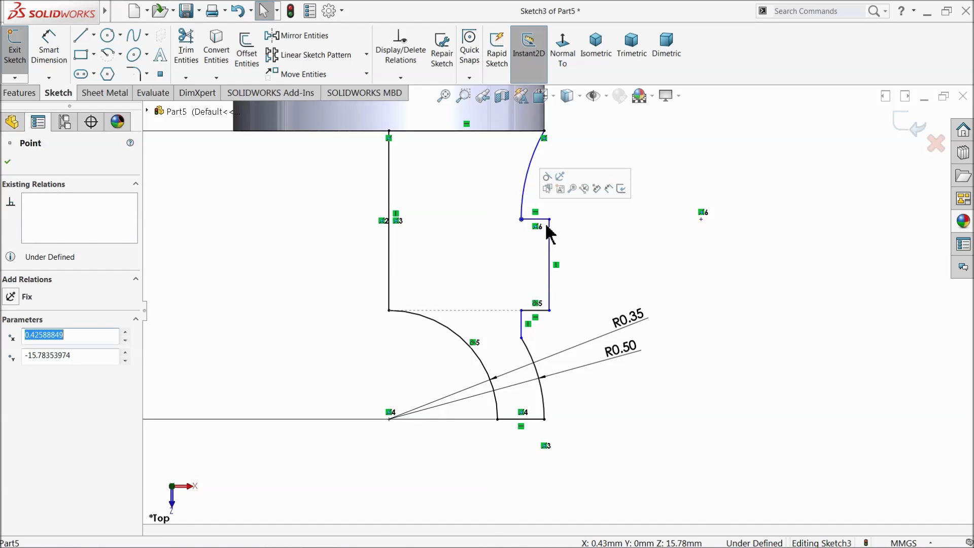
{"action": "left_click", "coordinate": [550, 220]}
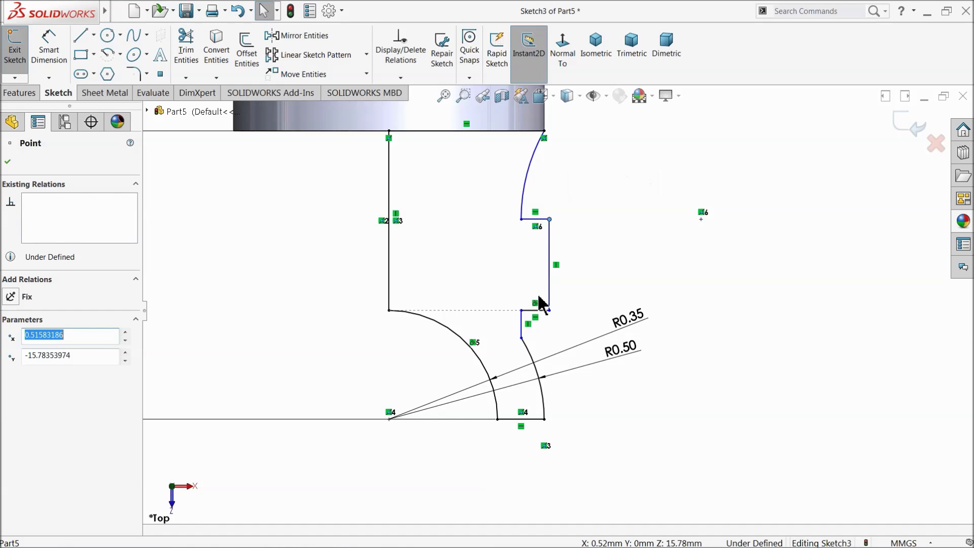
{"action": "scroll", "coordinate": [530, 302], "scroll_direction": "up", "scroll_amount": 2}
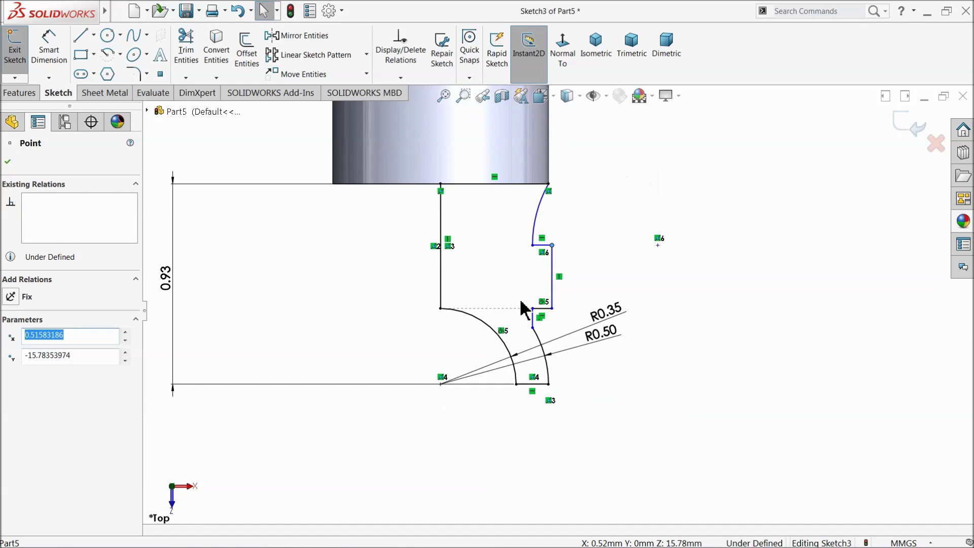
Step: Revolve Sketch3 a full 360° about vertical edge Line3 to form the shaped end
{"action": "left_click", "coordinate": [8, 94]}
{"action": "left_click", "coordinate": [60, 51]}
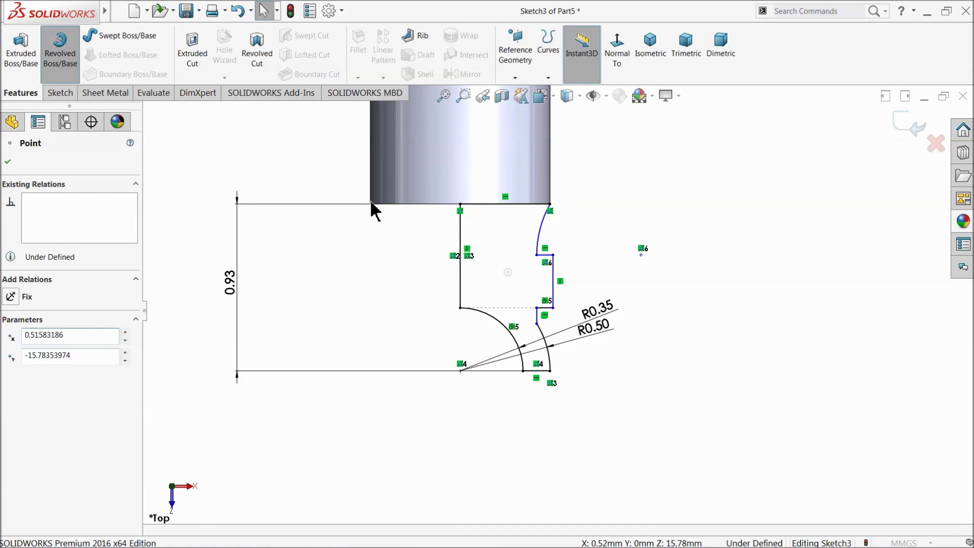
{"action": "left_click", "coordinate": [461, 267]}
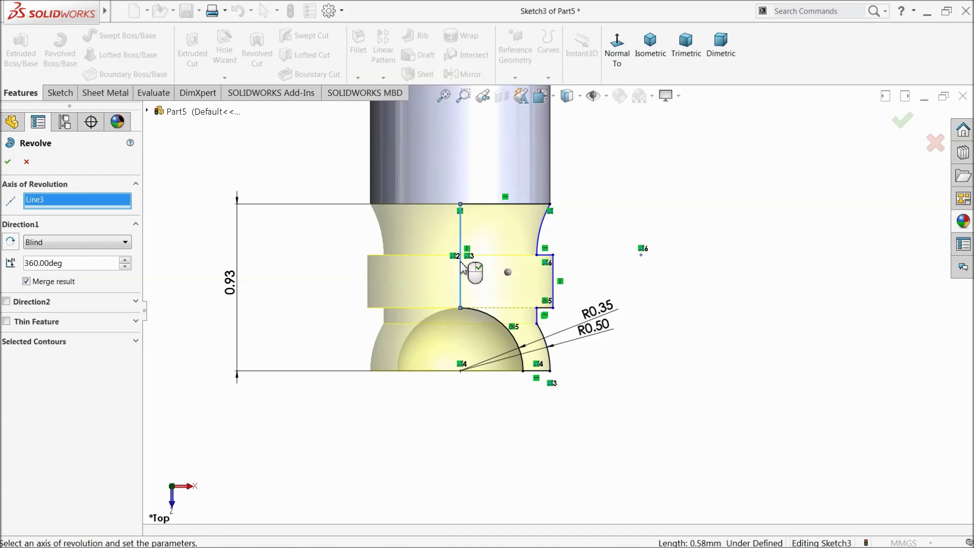
{"action": "left_click", "coordinate": [8, 162]}
{"action": "middle_click_drag", "start_coordinate": [315, 287], "coordinate": [312, 231]}
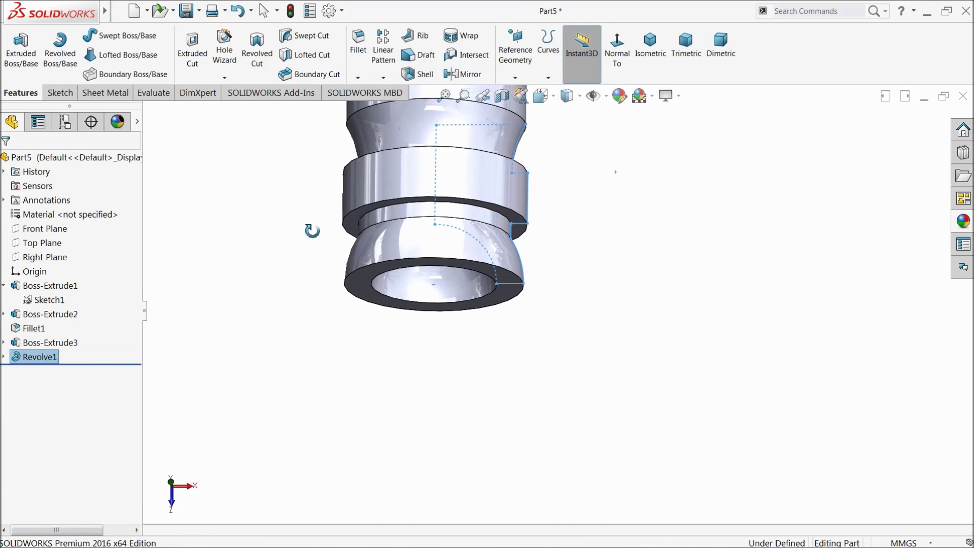
{"action": "left_click", "coordinate": [278, 268]}
{"action": "mouse_move", "coordinate": [278, 267]}
{"action": "middle_mouse_down"}
{"action": "mouse_move", "coordinate": [313, 272]}
{"action": "mouse_move", "coordinate": [309, 221]}
{"action": "mouse_move", "coordinate": [365, 251]}
{"action": "middle_mouse_up"}
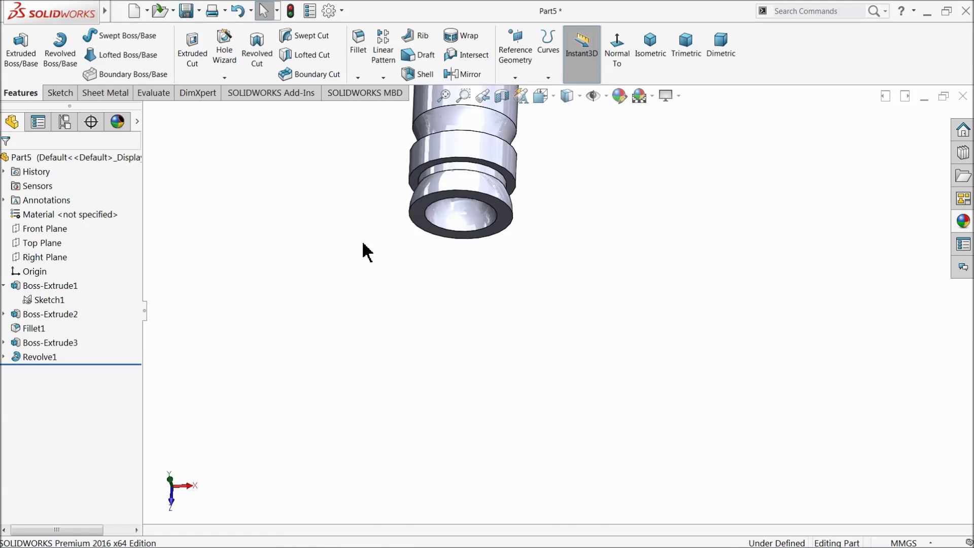
Step: Open a new Top Plane sketch and draw a vertical centerline through the part's middle
{"action": "left_click", "coordinate": [23, 243]}
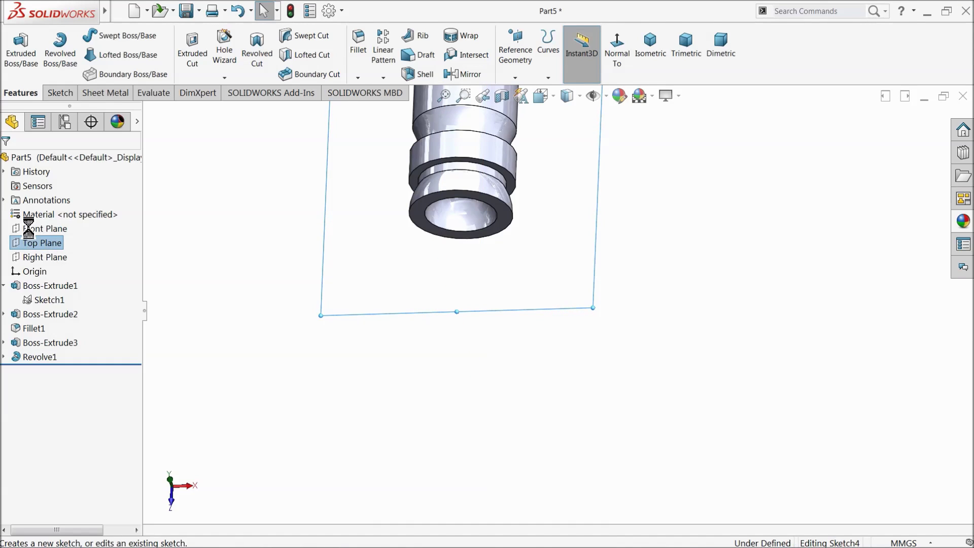
{"action": "left_click", "coordinate": [29, 222]}
{"action": "left_click", "coordinate": [556, 72]}
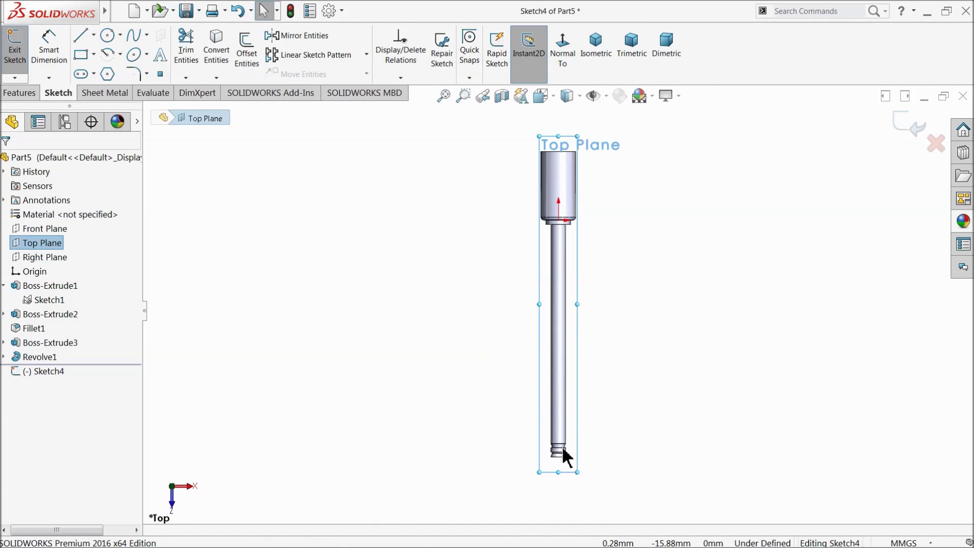
{"action": "scroll", "coordinate": [566, 436], "scroll_direction": "down", "scroll_amount": 8}
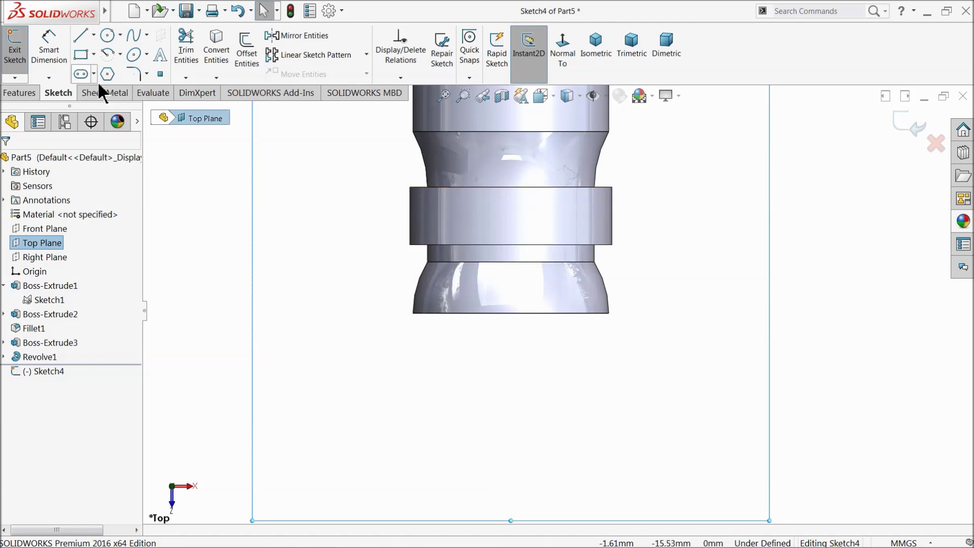
{"action": "left_click", "coordinate": [94, 36]}
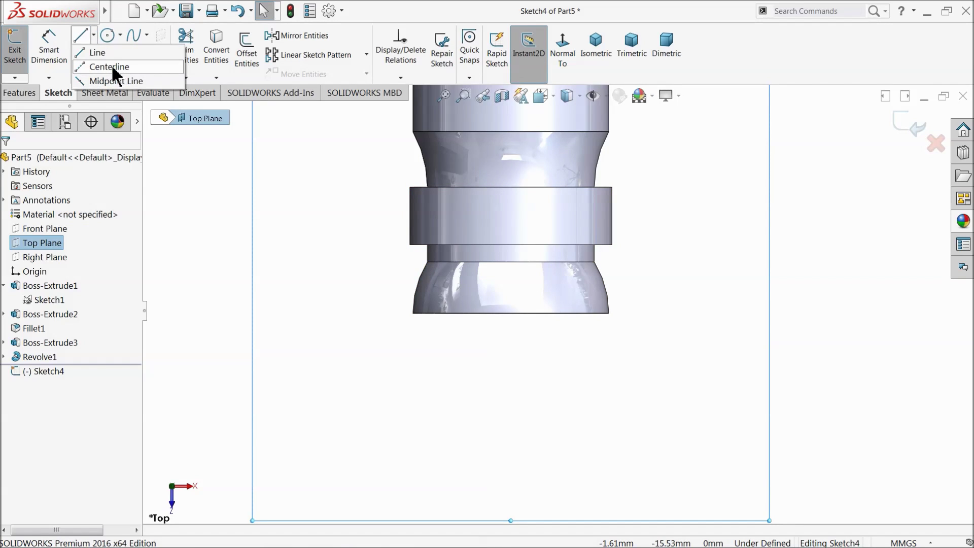
{"action": "left_click", "coordinate": [111, 65]}
{"action": "left_click", "coordinate": [510, 132]}
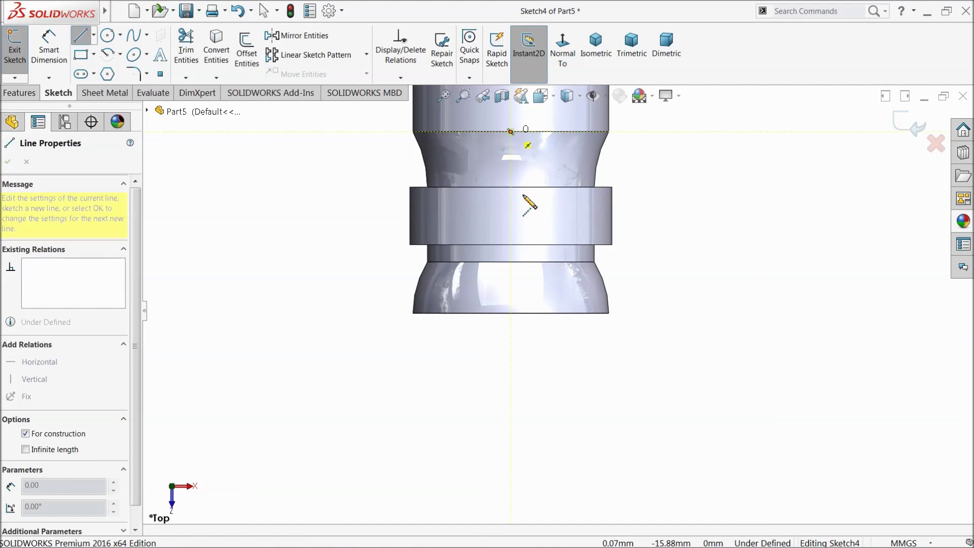
{"action": "left_click", "coordinate": [511, 313]}
{"action": "right_click", "coordinate": [290, 259]}
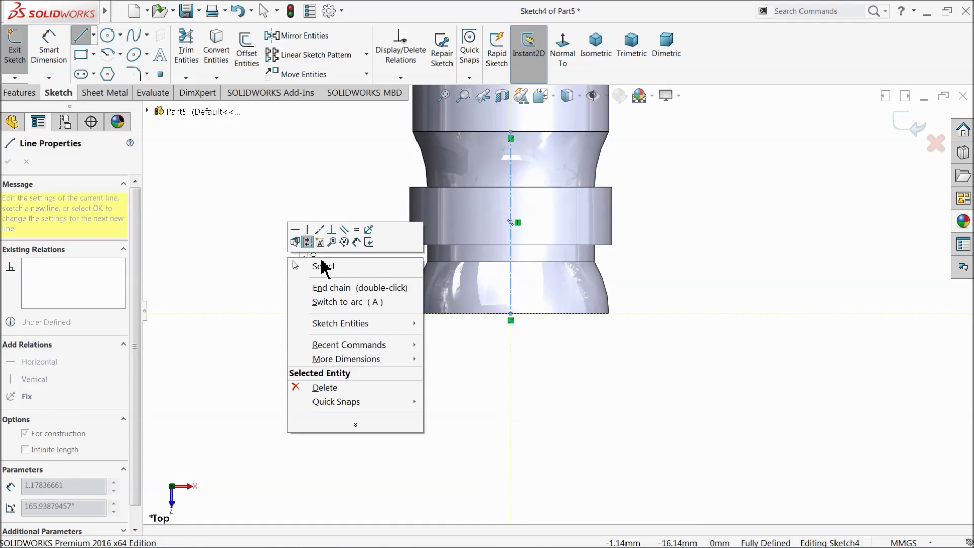
{"action": "left_click", "coordinate": [305, 262]}
Step: Begin a corner rectangle with its first corner on the centerline near the bottom end
{"action": "left_click", "coordinate": [80, 55]}
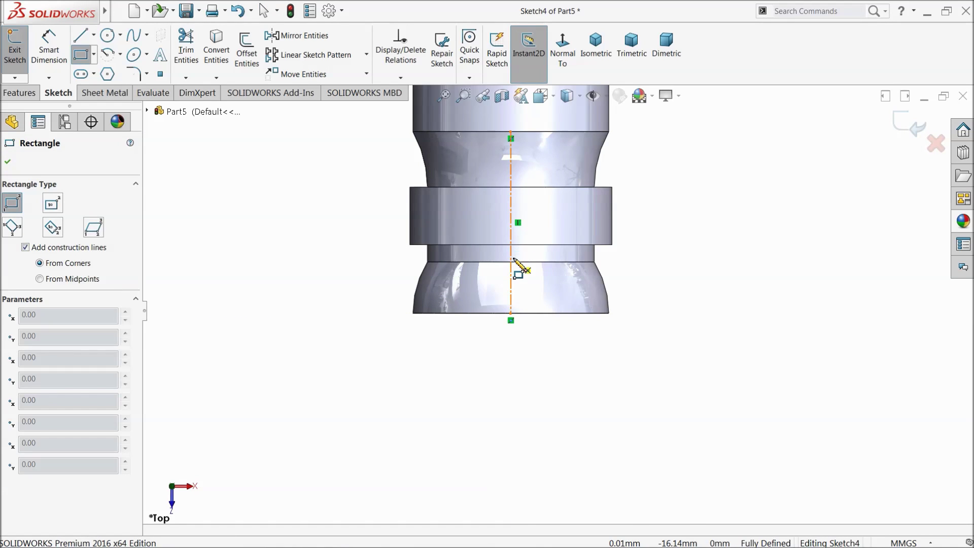
{"action": "scroll", "coordinate": [512, 278], "scroll_direction": "down", "scroll_amount": 3}
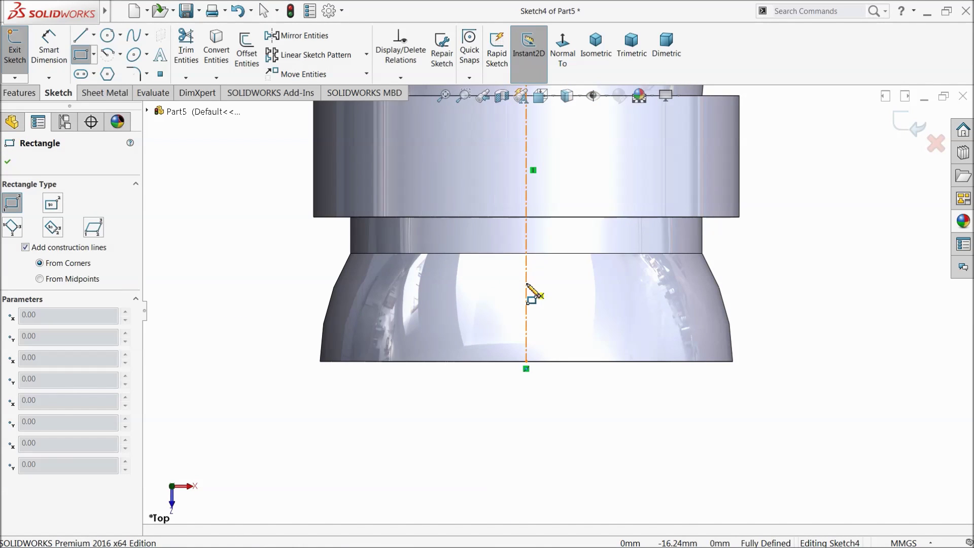
{"action": "left_click", "coordinate": [526, 284]}
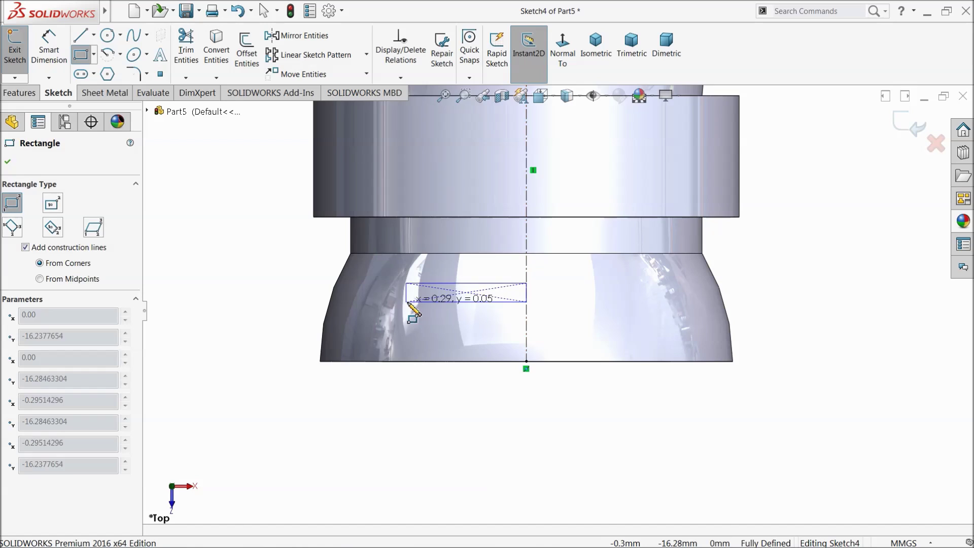
Step: Finish the thin rectangle and start a dimension from the part's top edge to its bottom edge
{"action": "left_click", "coordinate": [360, 294]}
{"action": "left_click", "coordinate": [49, 51]}
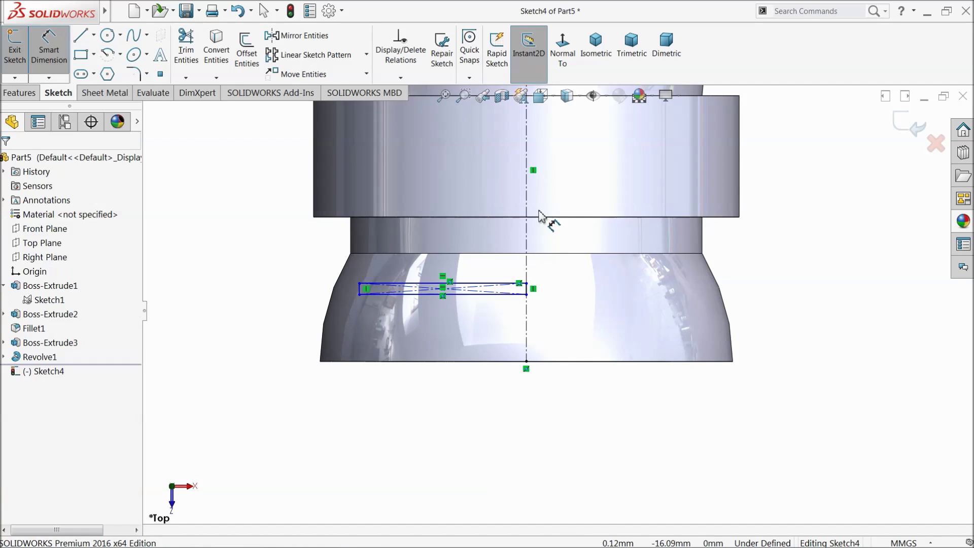
{"action": "scroll", "coordinate": [553, 198], "scroll_direction": "up", "scroll_amount": 3}
{"action": "left_click", "coordinate": [525, 148]}
{"action": "scroll", "coordinate": [538, 208], "scroll_direction": "down", "scroll_amount": 2}
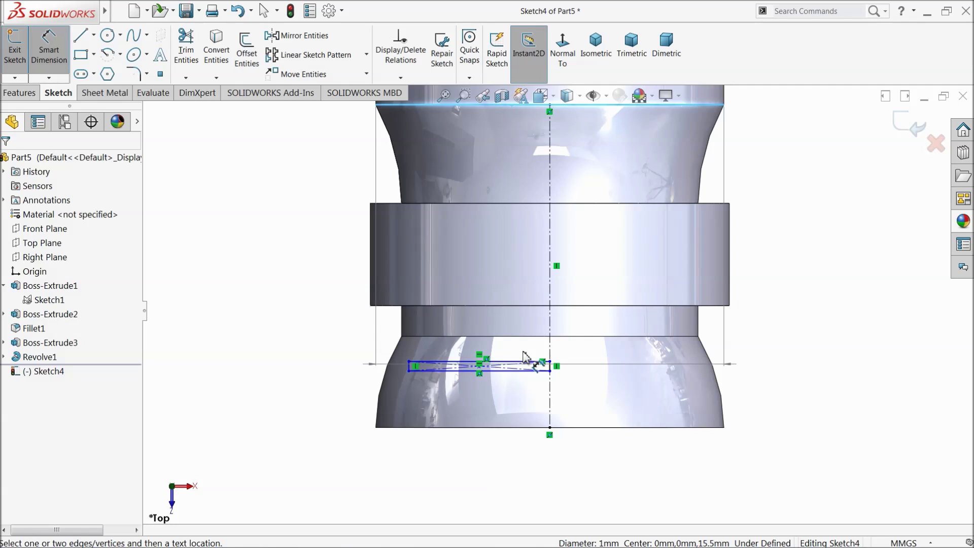
{"action": "left_click", "coordinate": [518, 372]}
{"action": "left_click", "coordinate": [284, 250]}
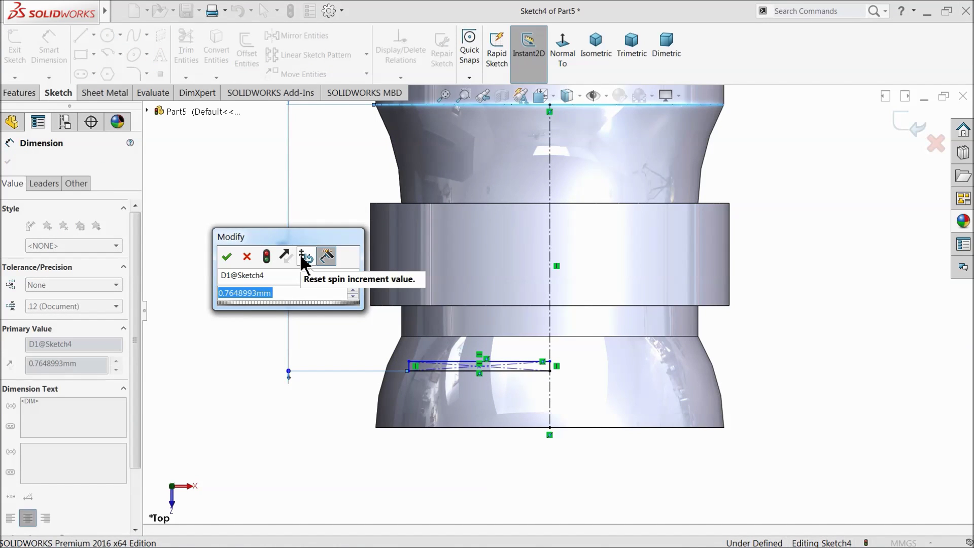
Step: Set the rectangle's distance from the part's top edge to 0.84
{"action": "type", "text": "0.84"}
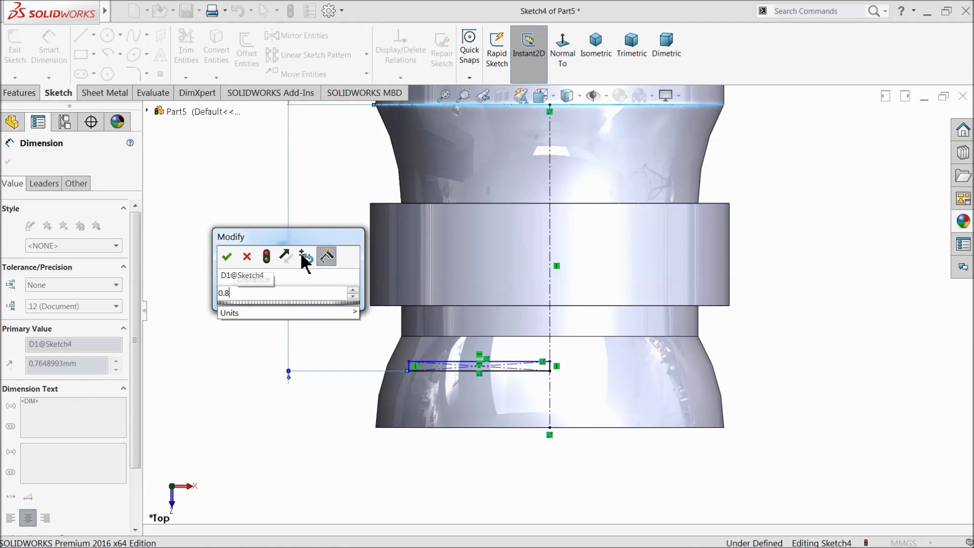
{"action": "key", "text": "Return"}
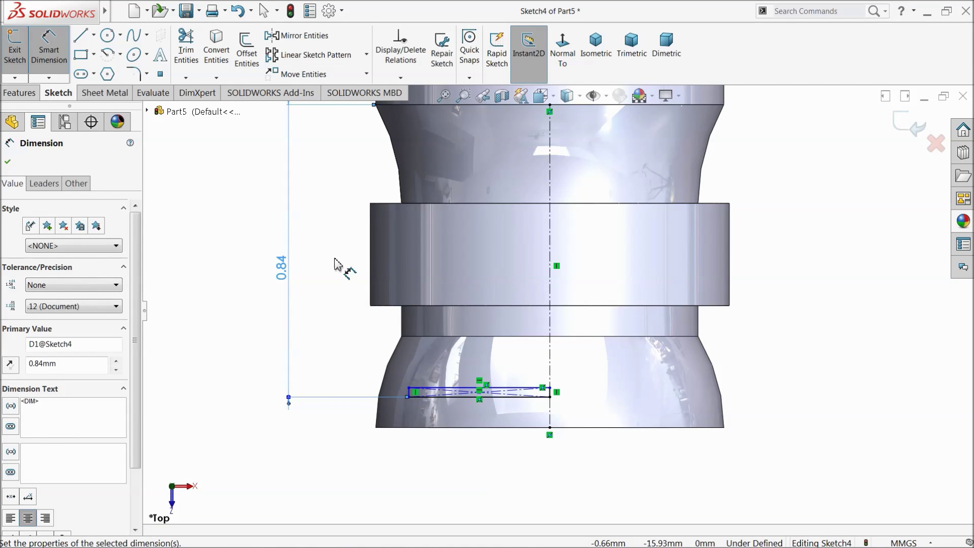
{"action": "scroll", "coordinate": [413, 394], "scroll_direction": "down", "scroll_amount": 5}
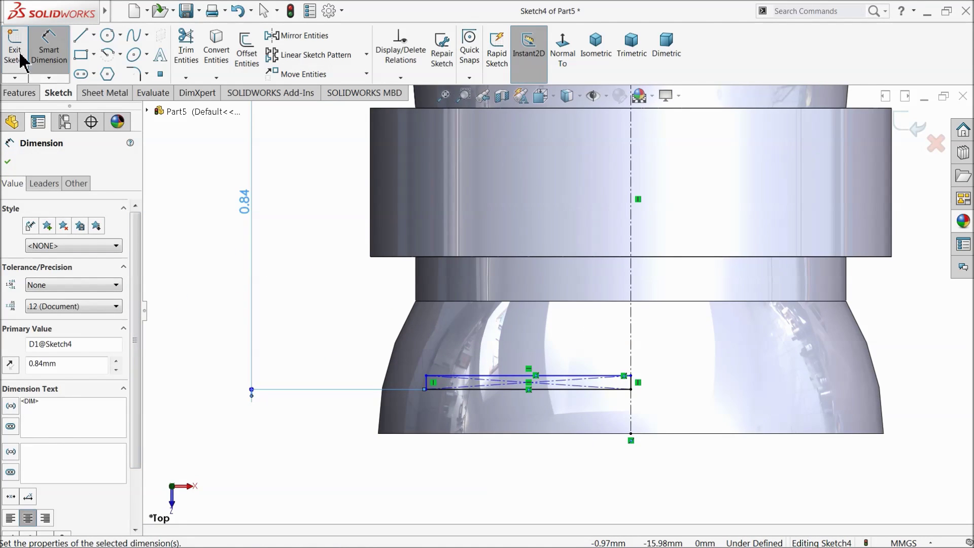
{"action": "left_click", "coordinate": [48, 51]}
Step: Stretch the rectangle's left corner out to the part's outer surface
{"action": "scroll", "coordinate": [408, 355], "scroll_direction": "down", "scroll_amount": 3}
{"action": "left_click_drag", "start_coordinate": [406, 358], "coordinate": [351, 358]}
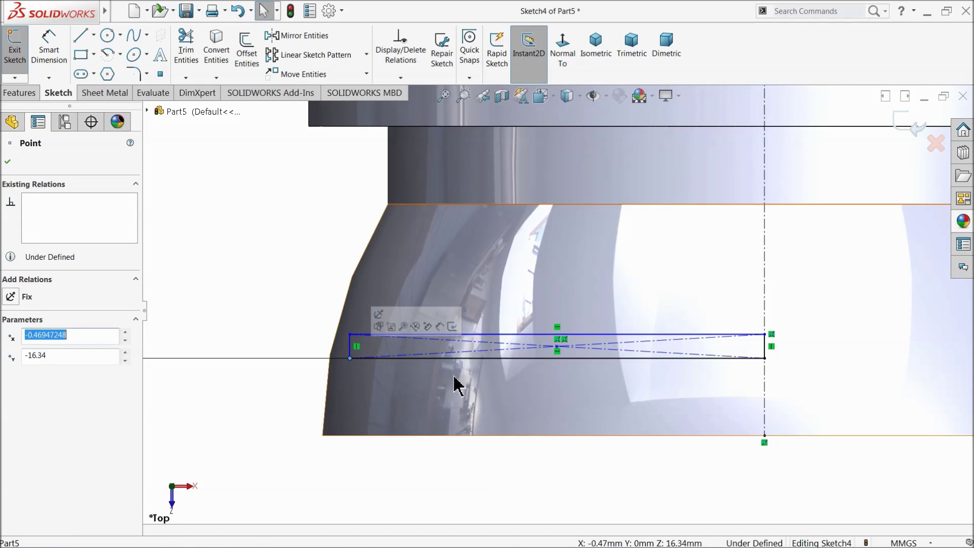
{"action": "scroll", "coordinate": [558, 356], "scroll_direction": "up", "scroll_amount": 2}
{"action": "left_click", "coordinate": [22, 94]}
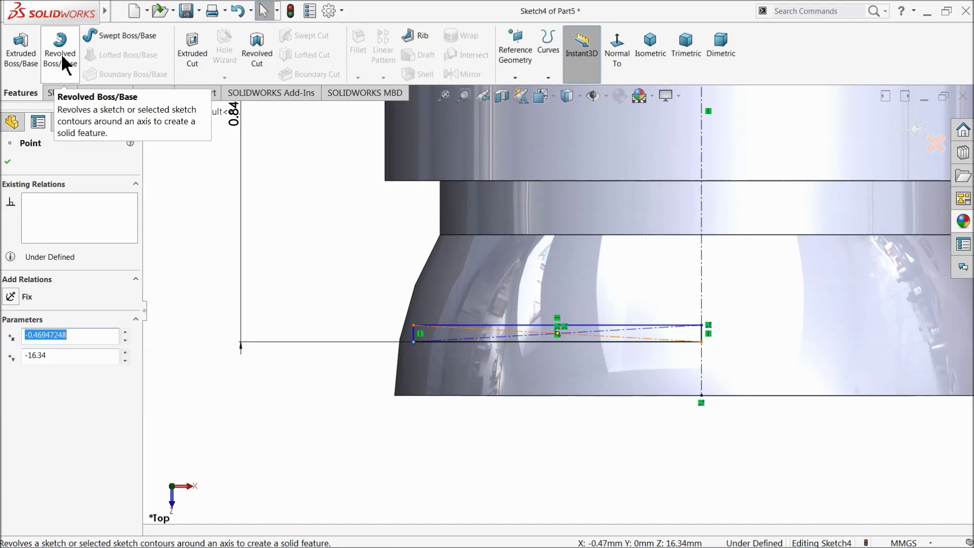
Step: Revolve Sketch4's rectangle a full 360° around the centerline to create Revolve2
{"action": "left_click", "coordinate": [62, 57]}
{"action": "left_click", "coordinate": [702, 337]}
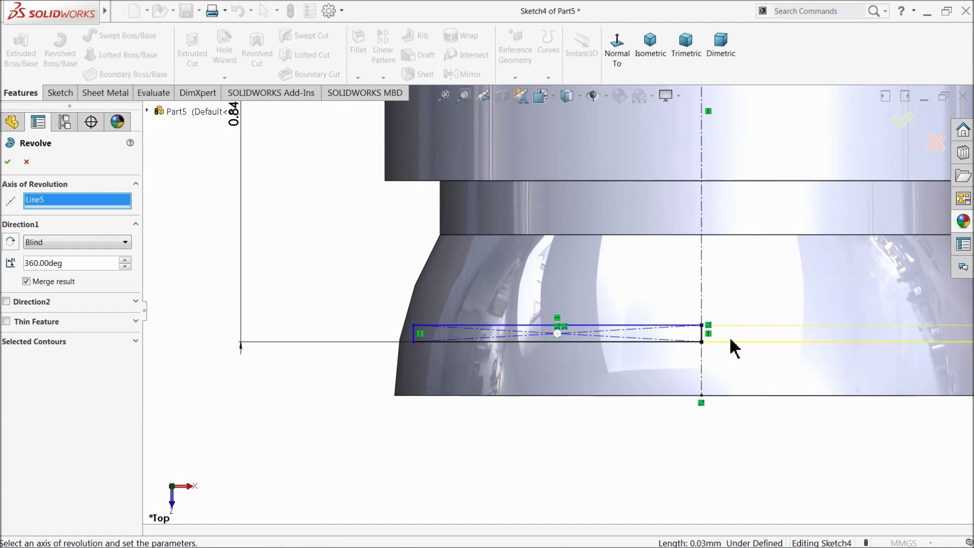
{"action": "scroll", "coordinate": [692, 348], "scroll_direction": "up", "scroll_amount": 3}
{"action": "middle_click_drag", "start_coordinate": [692, 348], "coordinate": [660, 248]}
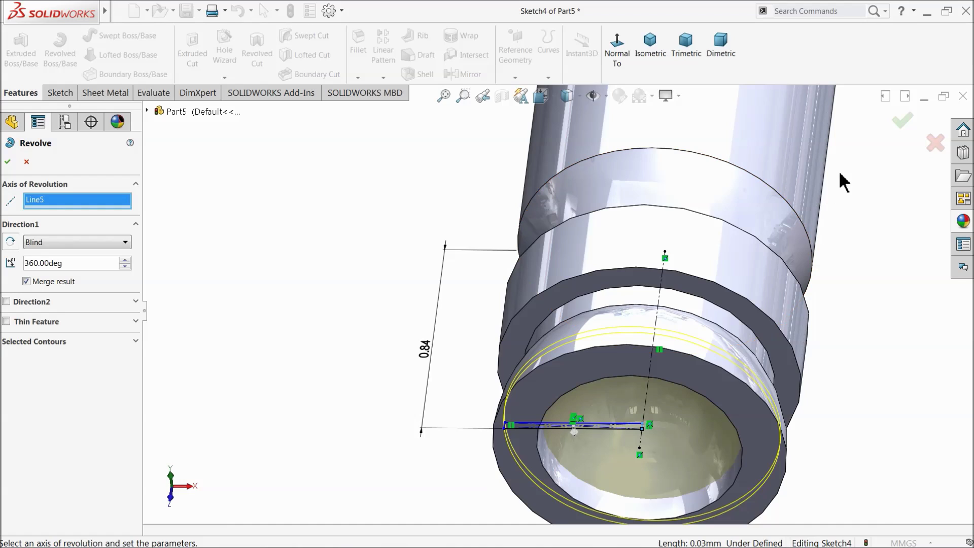
{"action": "left_click", "coordinate": [898, 126]}
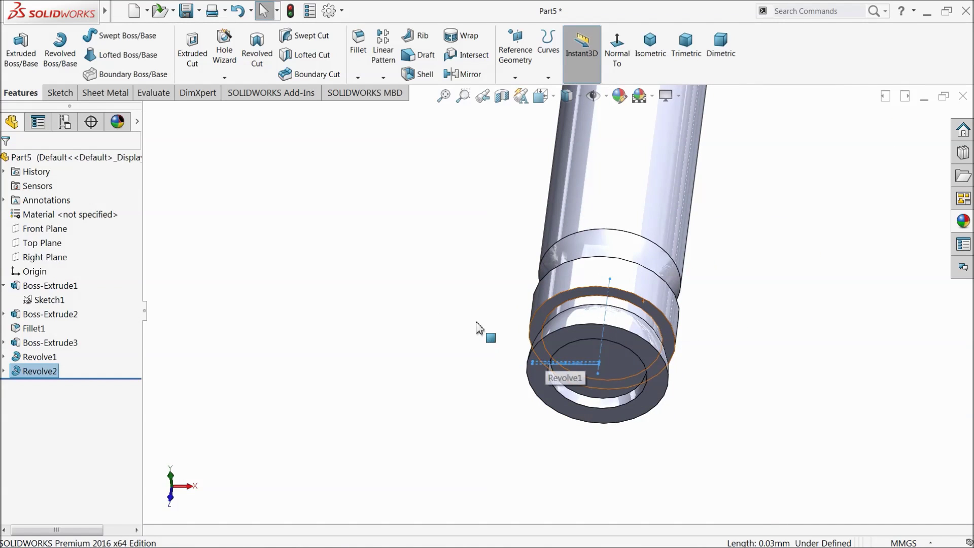
Step: Orbit around the rod to inspect the new ring at its end
{"action": "scroll", "coordinate": [634, 378], "scroll_direction": "up", "scroll_amount": 3}
{"action": "middle_click_drag", "start_coordinate": [634, 378], "coordinate": [572, 315]}
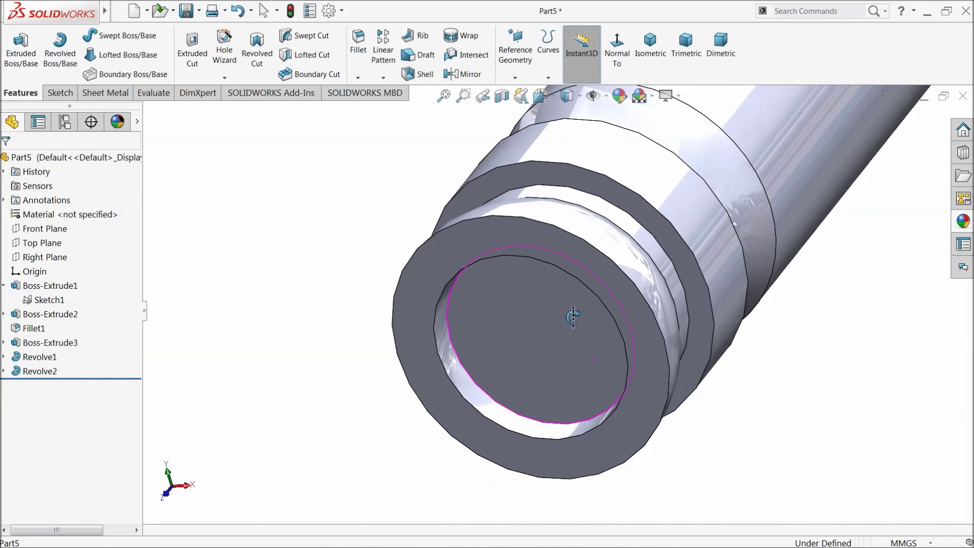
{"action": "left_click", "coordinate": [538, 325]}
{"action": "left_click", "coordinate": [389, 270]}
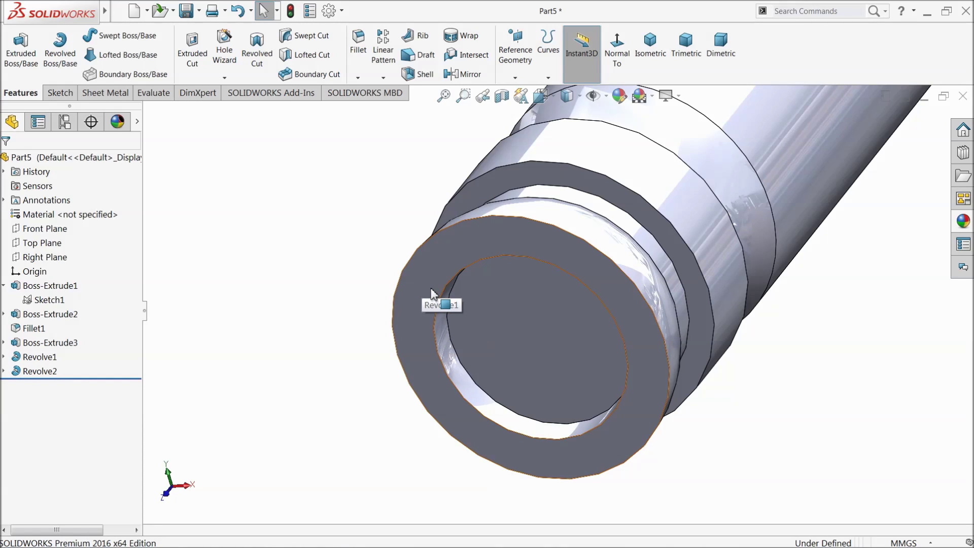
{"action": "scroll", "coordinate": [437, 288], "scroll_direction": "up", "scroll_amount": 8}
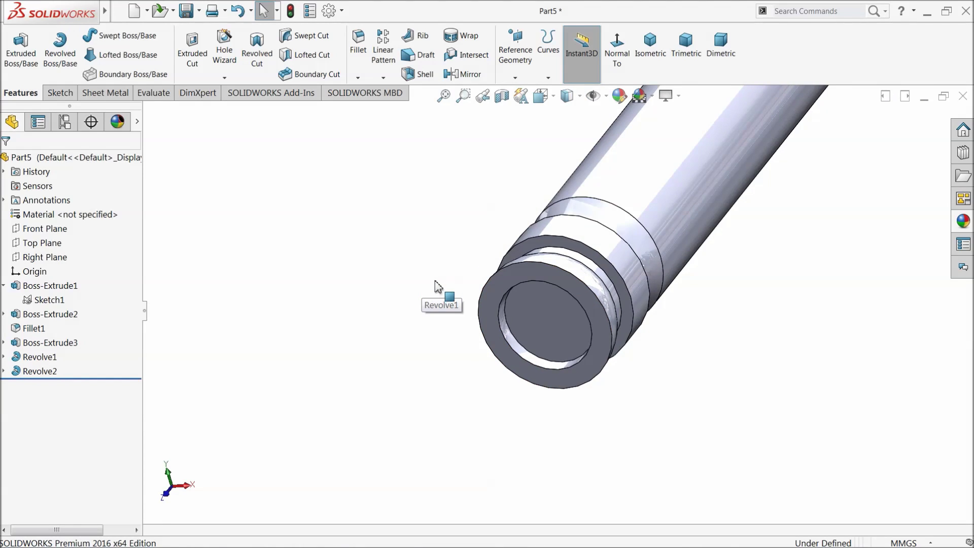
{"action": "middle_click_drag", "start_coordinate": [463, 269], "coordinate": [463, 284]}
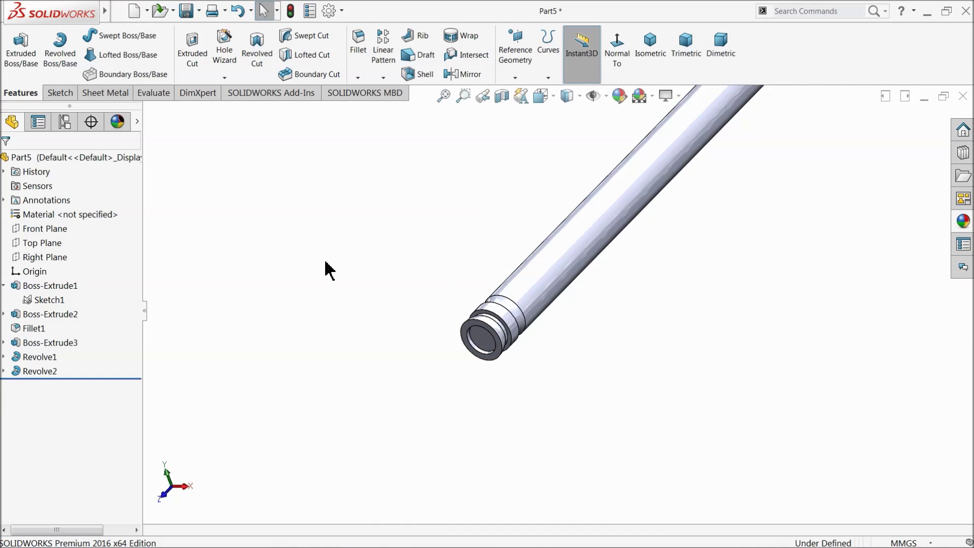
Step: Start a sketch on the Top Plane and draw a corner rectangle beside the shaft
{"action": "left_click", "coordinate": [22, 244]}
{"action": "left_click", "coordinate": [27, 226]}
{"action": "left_click", "coordinate": [566, 56]}
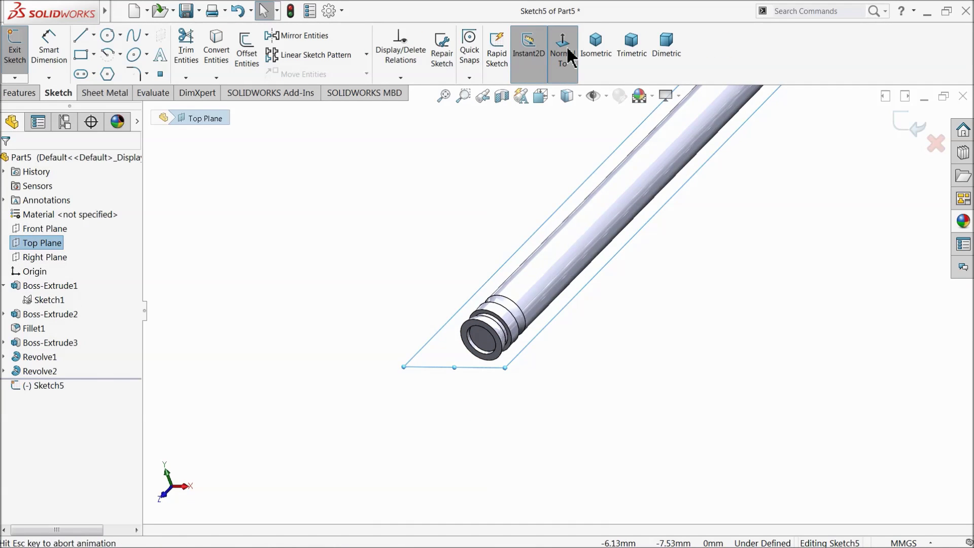
{"action": "left_click", "coordinate": [81, 54]}
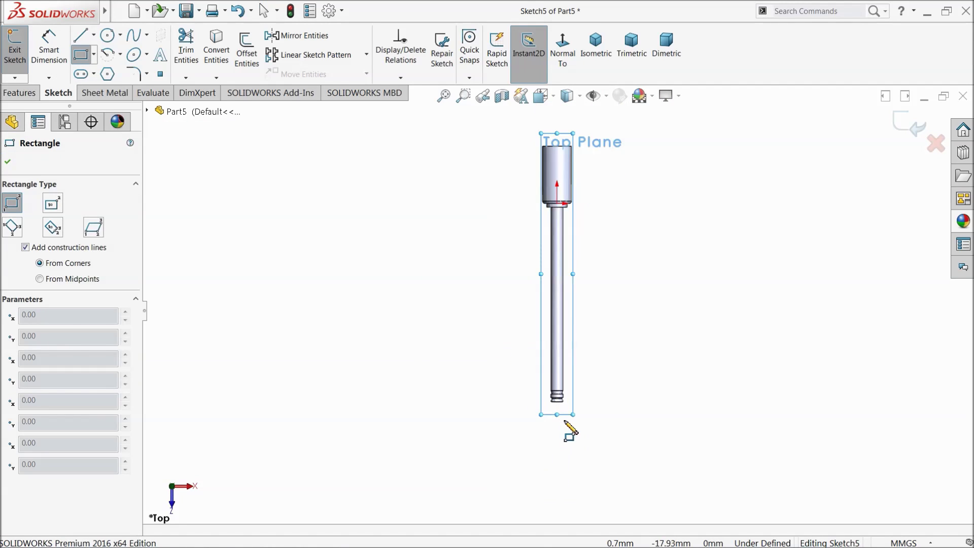
{"action": "scroll", "coordinate": [565, 421], "scroll_direction": "down", "scroll_amount": 5}
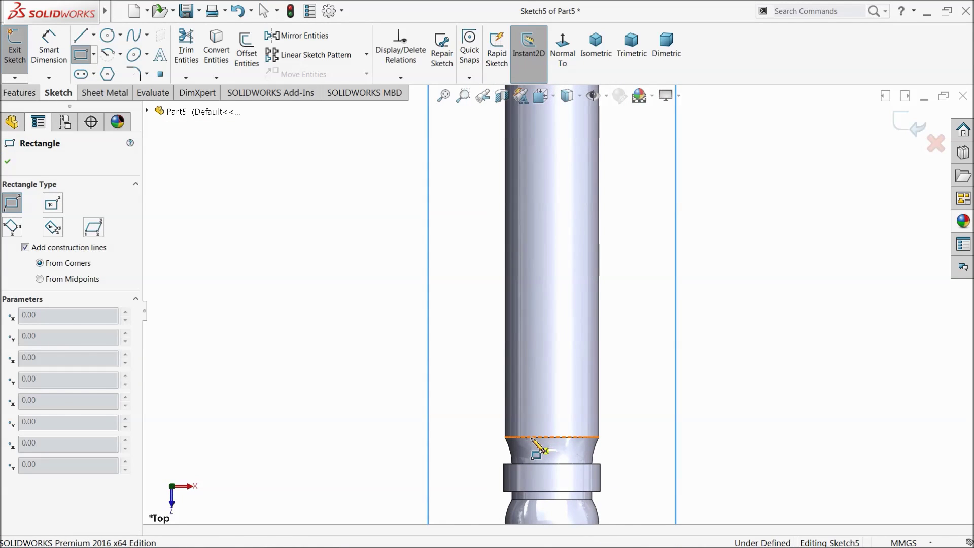
{"action": "left_click", "coordinate": [531, 438]}
{"action": "left_click", "coordinate": [432, 162]}
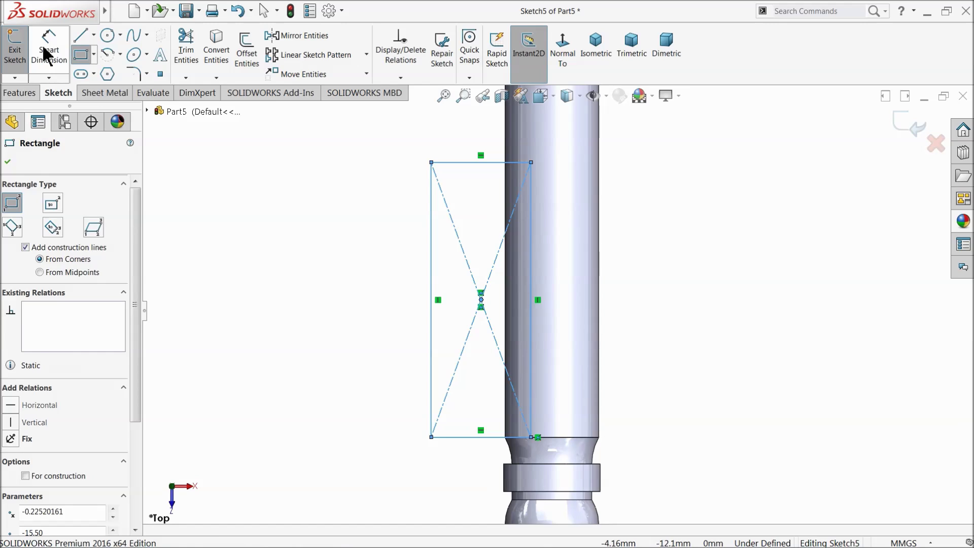
Step: Dimension the rectangle's left edge to a height of 2.46
{"action": "left_click", "coordinate": [44, 55]}
{"action": "left_click", "coordinate": [432, 282]}
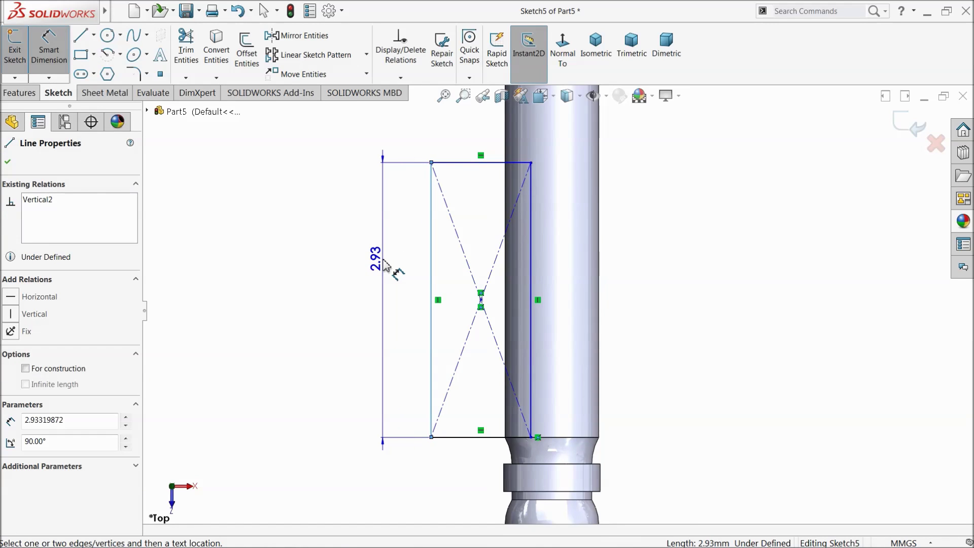
{"action": "left_click", "coordinate": [373, 252]}
{"action": "type", "text": "2."}
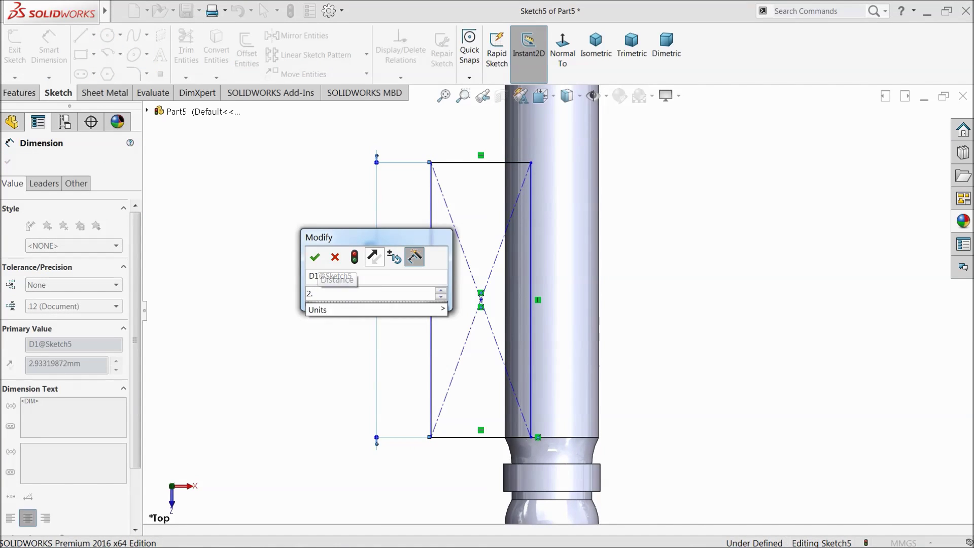
{"action": "type", "text": "46"}
{"action": "key", "text": "Return"}
{"action": "scroll", "coordinate": [570, 413], "scroll_direction": "up", "scroll_amount": 3}
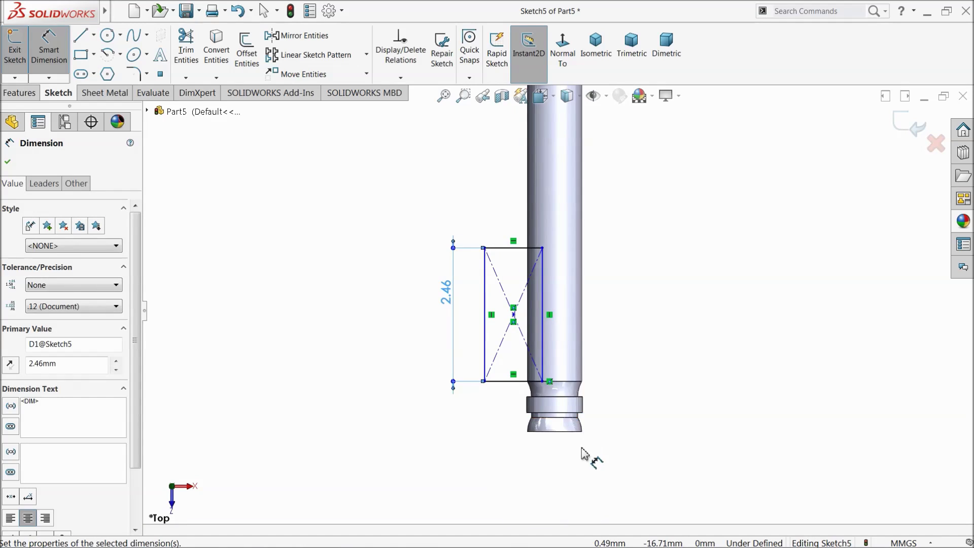
{"action": "scroll", "coordinate": [578, 451], "scroll_direction": "down", "scroll_amount": 3}
{"action": "left_click", "coordinate": [94, 35]}
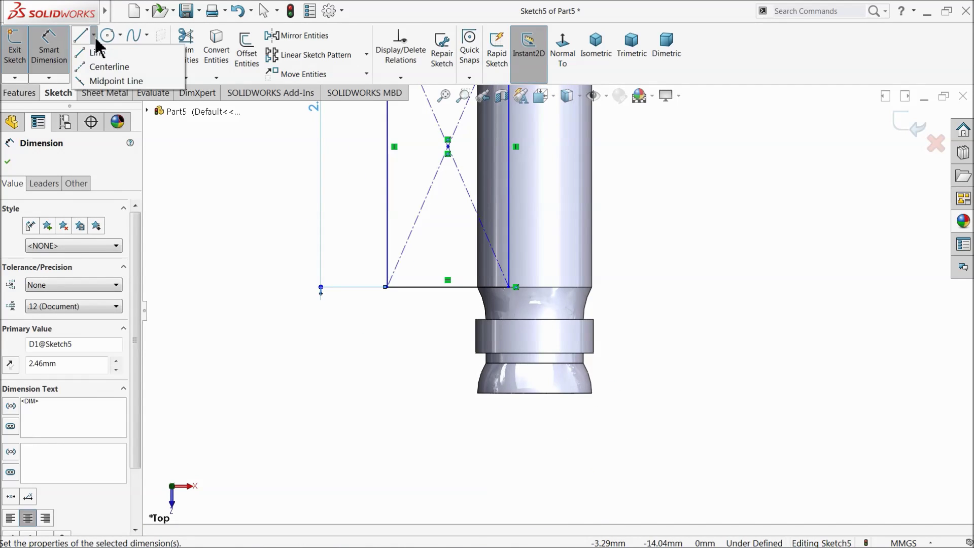
{"action": "left_click", "coordinate": [102, 66]}
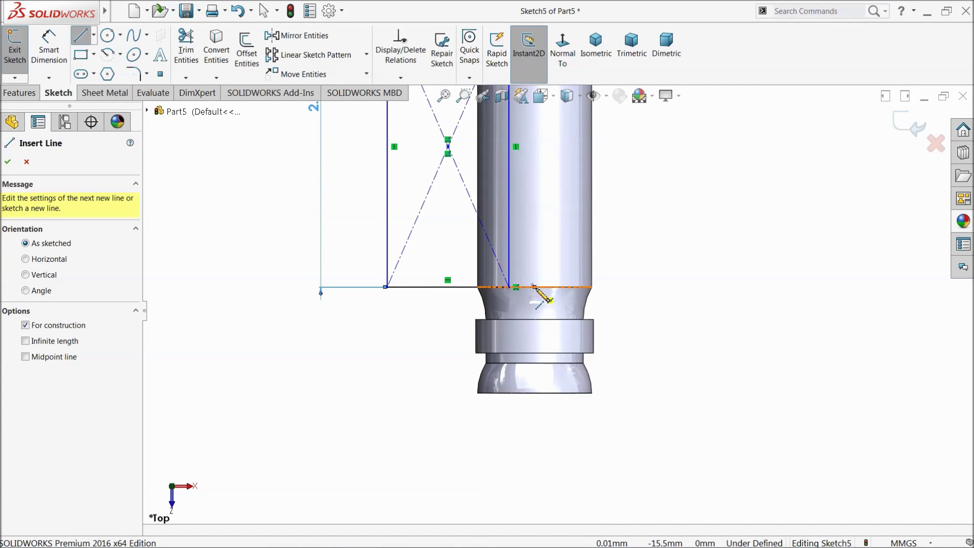
Step: Draw a vertical centerline from the shaft's shoulder down below the shaft
{"action": "left_click", "coordinate": [535, 287]}
{"action": "left_click", "coordinate": [535, 436]}
{"action": "right_click", "coordinate": [638, 379]}
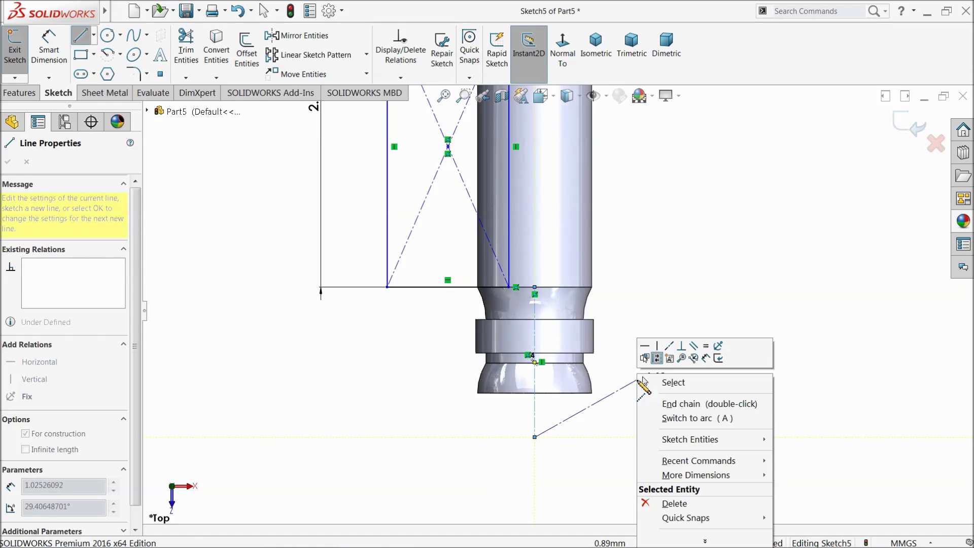
{"action": "left_click", "coordinate": [669, 383]}
Step: Dimension the vertical sketch line 0.2962 from the centerline
{"action": "left_click", "coordinate": [48, 50]}
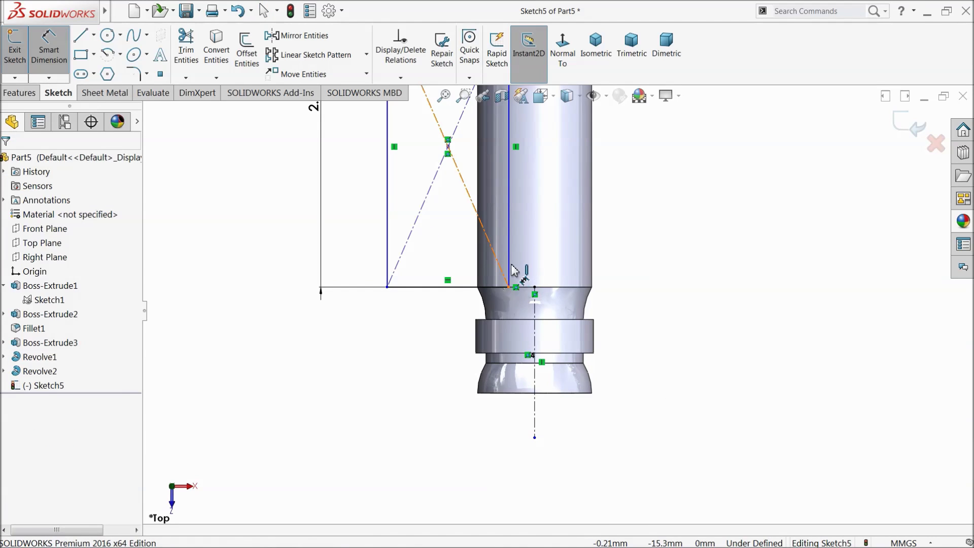
{"action": "left_click", "coordinate": [510, 269]}
{"action": "left_click", "coordinate": [535, 396]}
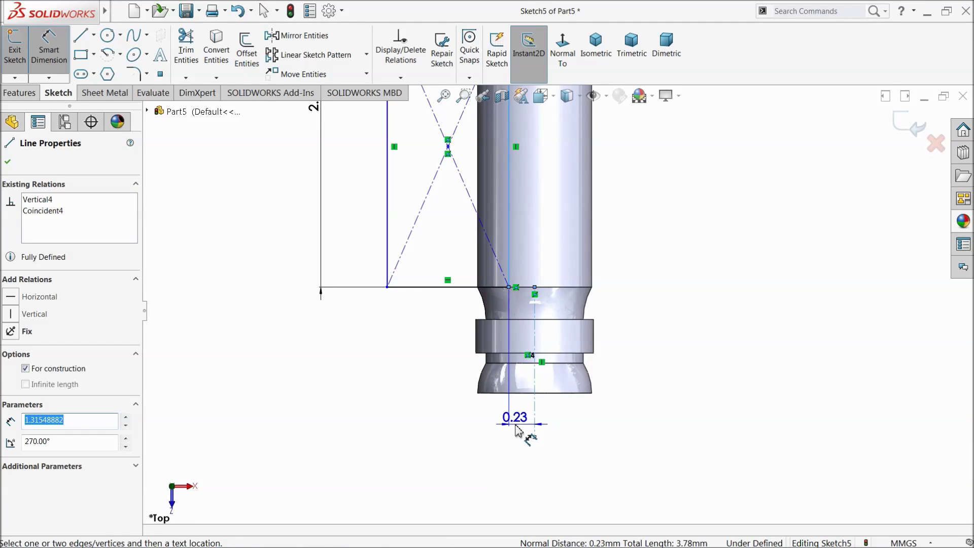
{"action": "left_click", "coordinate": [517, 430]}
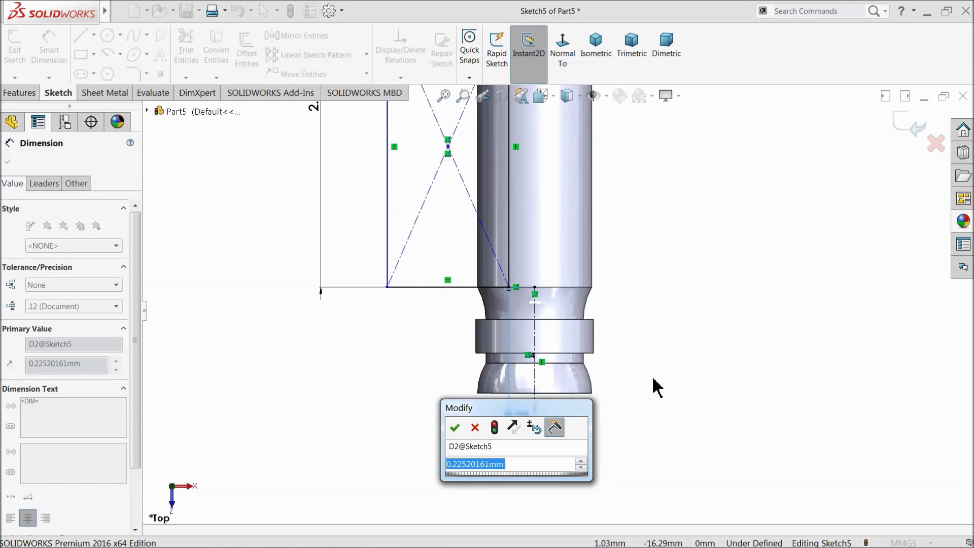
{"action": "type", "text": "0.29"}
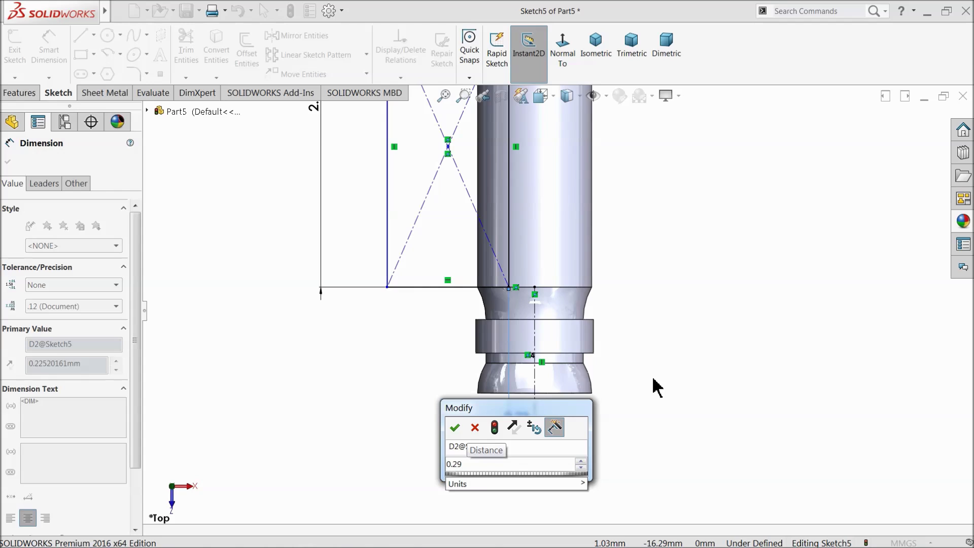
{"action": "type", "text": "62"}
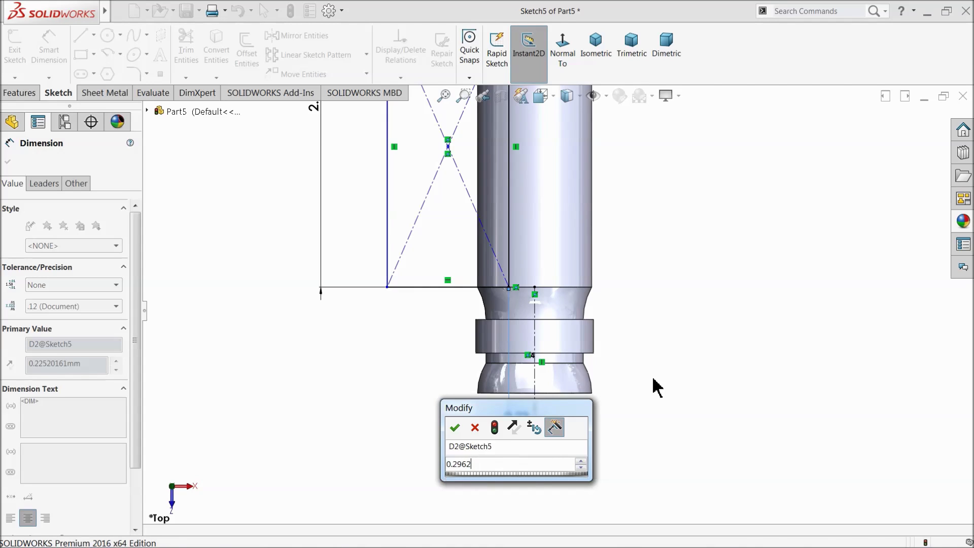
{"action": "key", "text": "Return"}
{"action": "scroll", "coordinate": [516, 335], "scroll_direction": "up", "scroll_amount": 3}
{"action": "scroll", "coordinate": [581, 203], "scroll_direction": "down", "scroll_amount": 3}
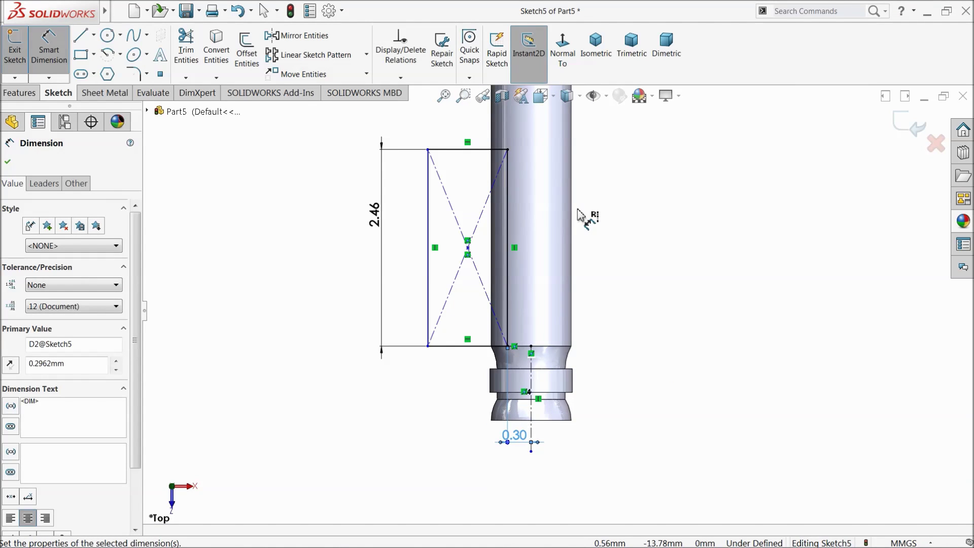
{"action": "left_click", "coordinate": [20, 93]}
Step: Revolve-cut Sketch5's rectangle 360° around centerline Line8, then orbit to view the cut
{"action": "left_click", "coordinate": [249, 58]}
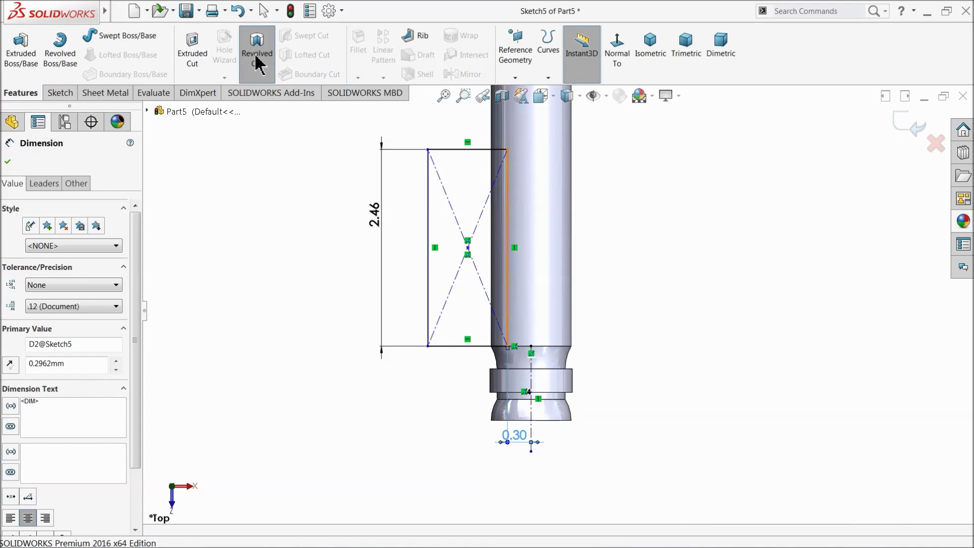
{"action": "left_click", "coordinate": [531, 378]}
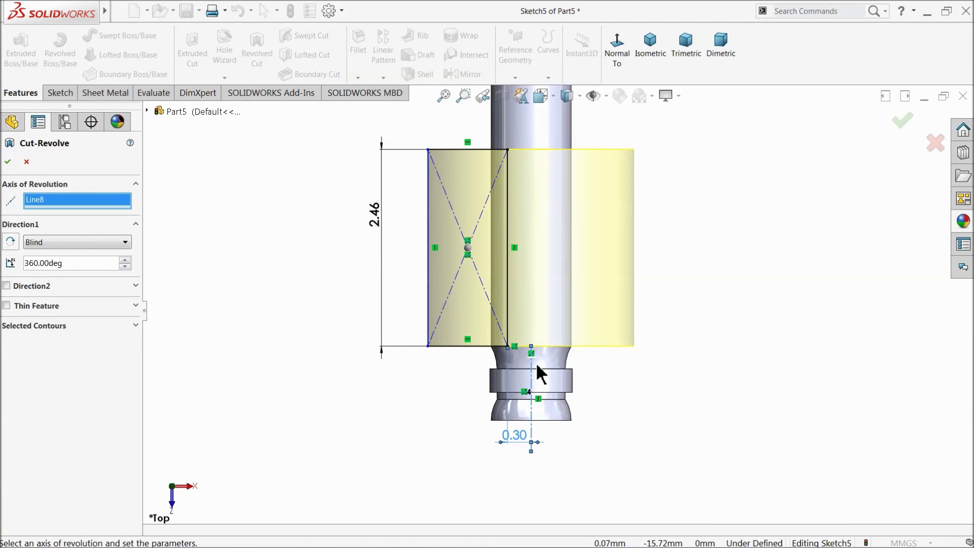
{"action": "left_click", "coordinate": [8, 161]}
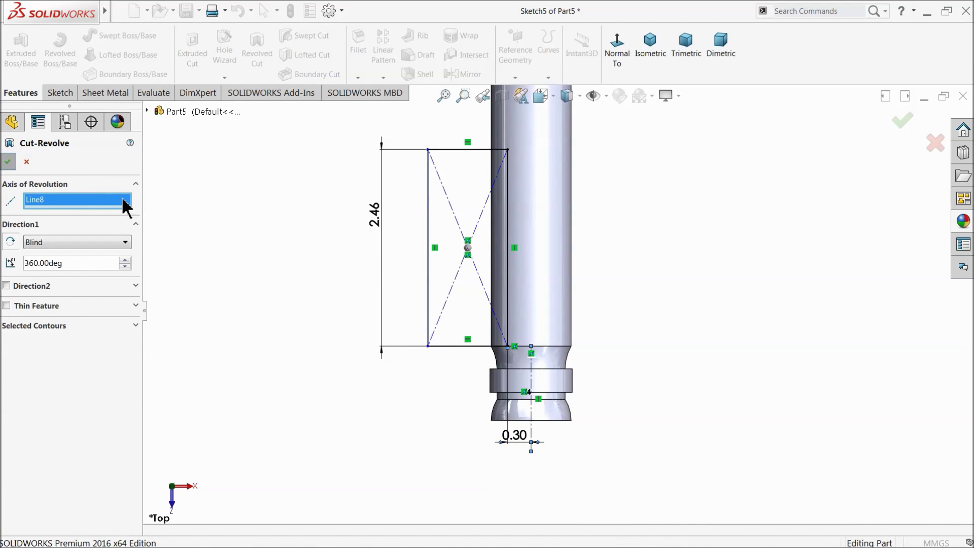
{"action": "mouse_move", "coordinate": [341, 272]}
{"action": "middle_mouse_down"}
{"action": "mouse_move", "coordinate": [337, 233]}
{"action": "mouse_move", "coordinate": [327, 263]}
{"action": "middle_mouse_up"}
{"action": "left_click", "coordinate": [354, 272]}
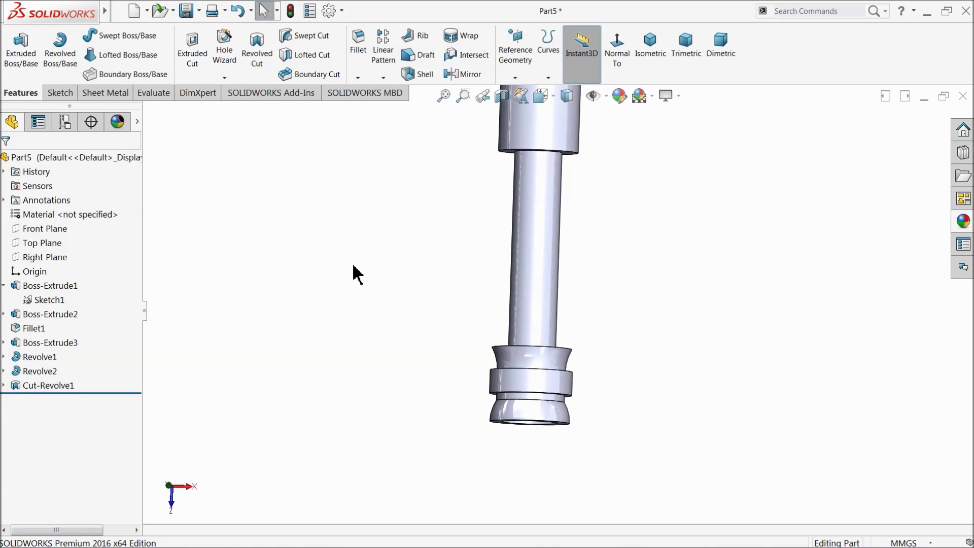
{"action": "scroll", "coordinate": [360, 274], "scroll_direction": "up", "scroll_amount": 5}
{"action": "mouse_move", "coordinate": [470, 326]}
{"action": "middle_mouse_down"}
{"action": "mouse_move", "coordinate": [437, 138]}
{"action": "mouse_move", "coordinate": [415, 178]}
{"action": "middle_mouse_up"}
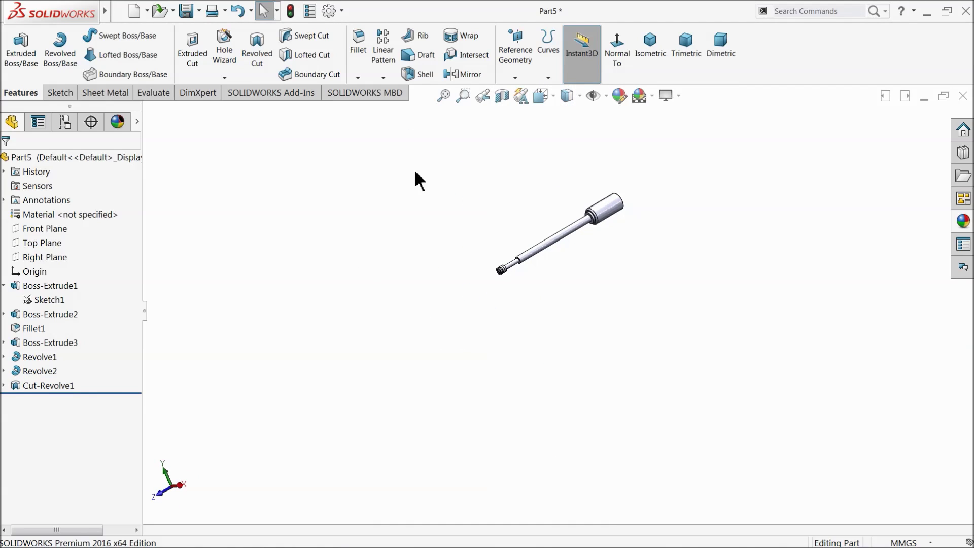
{"action": "scroll", "coordinate": [661, 242], "scroll_direction": "down", "scroll_amount": 8}
Step: Sketch a single point at the centre of the large cylinder's end face as Sketch6
{"action": "scroll", "coordinate": [508, 287], "scroll_direction": "down", "scroll_amount": 4}
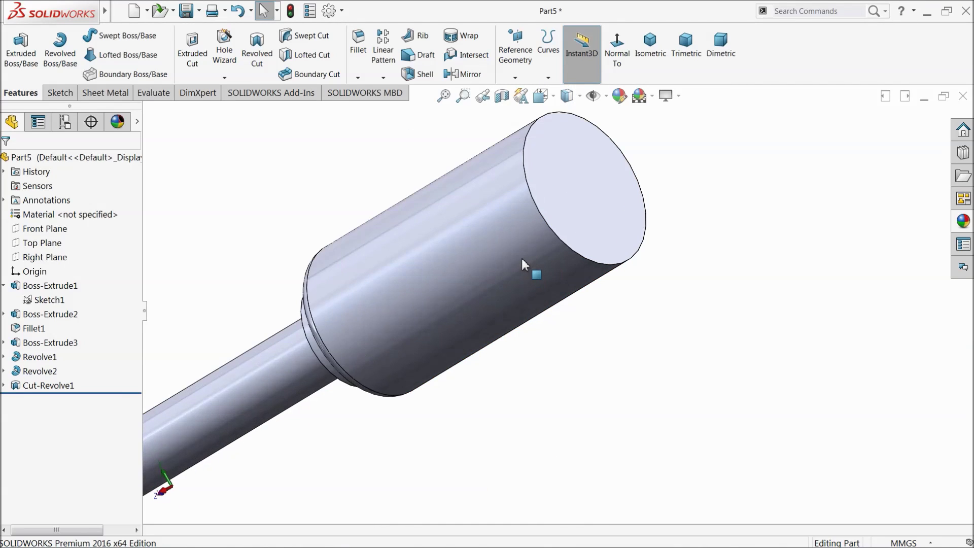
{"action": "middle_click_drag", "start_coordinate": [528, 267], "coordinate": [498, 282]}
{"action": "left_click", "coordinate": [583, 220]}
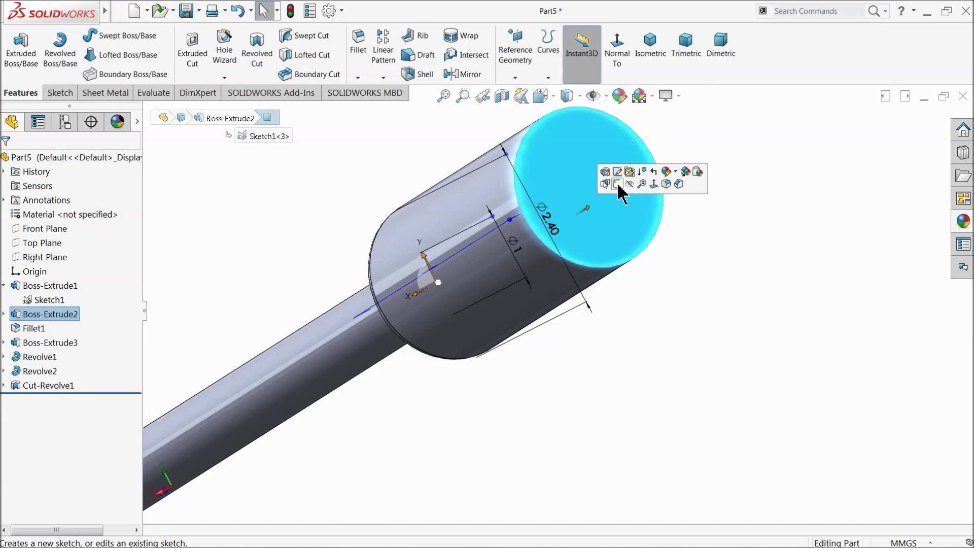
{"action": "left_click", "coordinate": [618, 184]}
{"action": "left_click", "coordinate": [160, 75]}
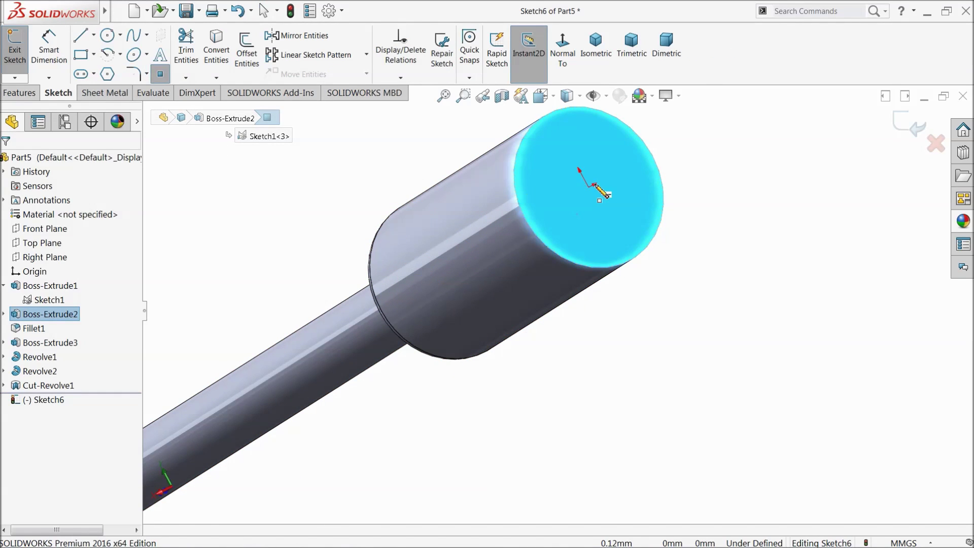
{"action": "left_click", "coordinate": [588, 187]}
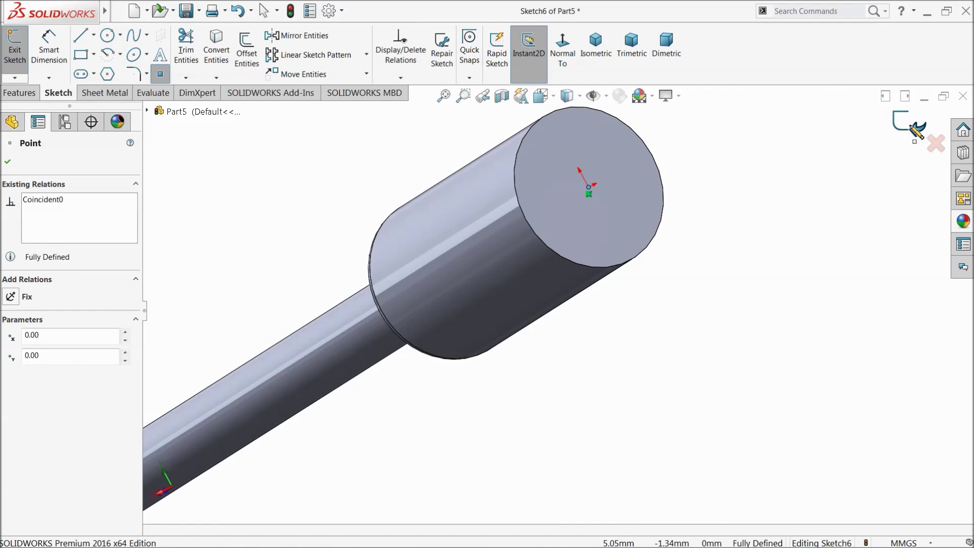
{"action": "left_click", "coordinate": [909, 126]}
{"action": "scroll", "coordinate": [616, 229], "scroll_direction": "up", "scroll_amount": 5}
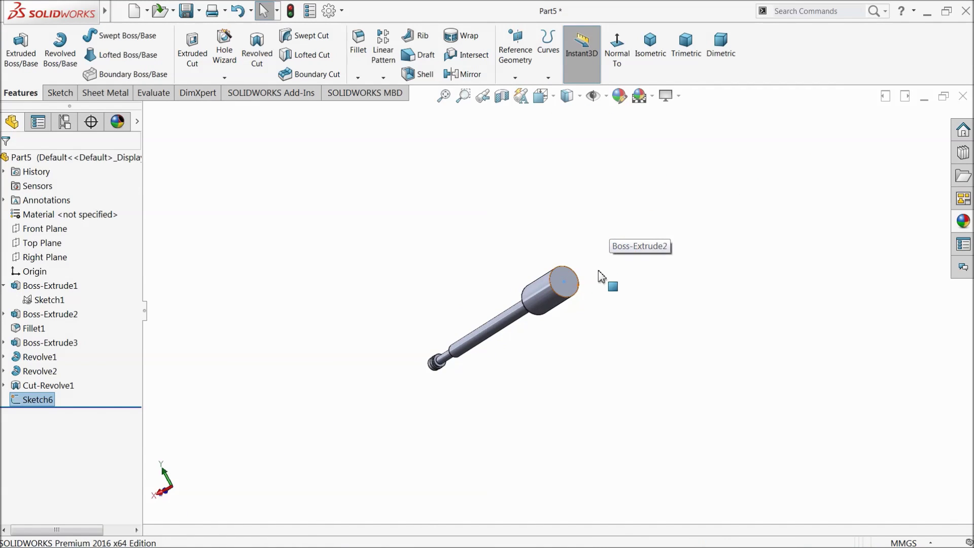
{"action": "middle_click_drag", "start_coordinate": [601, 277], "coordinate": [693, 215]}
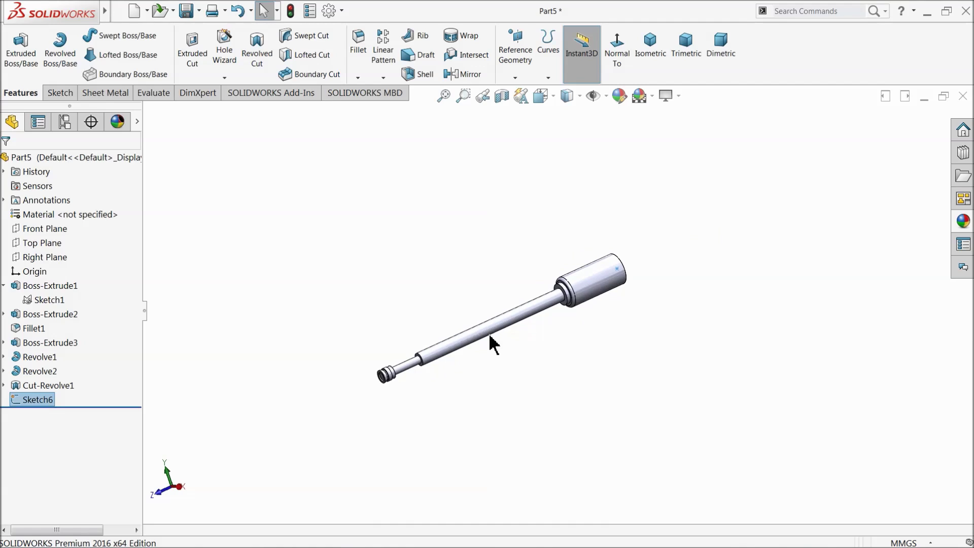
{"action": "scroll", "coordinate": [619, 320], "scroll_direction": "down", "scroll_amount": 4}
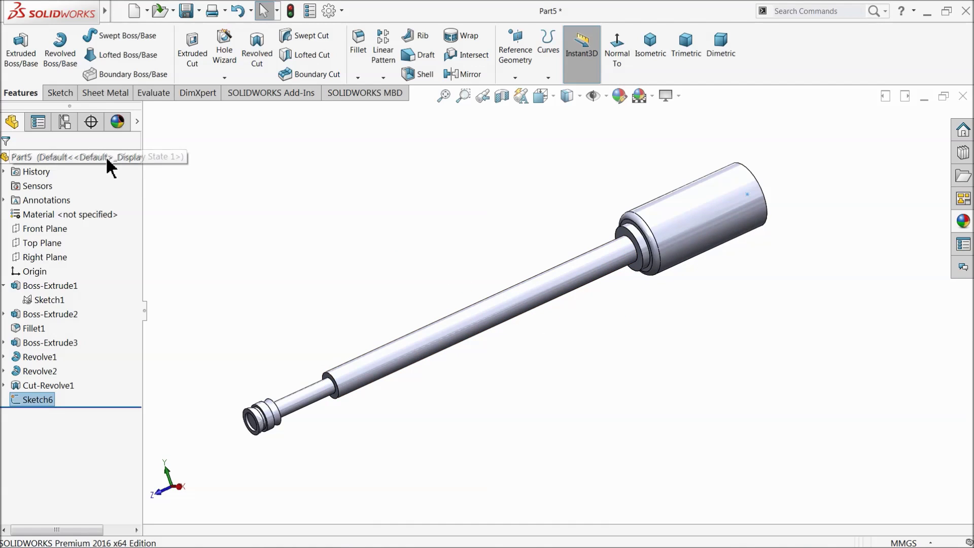
Step: Apply an orange colour appearance to the whole of Part5
{"action": "left_click", "coordinate": [618, 95]}
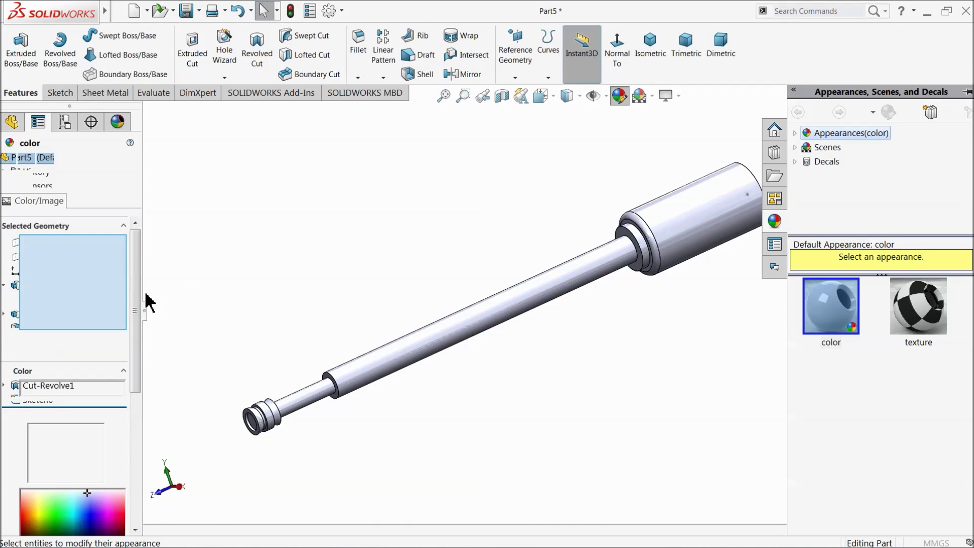
{"action": "left_click", "coordinate": [41, 449]}
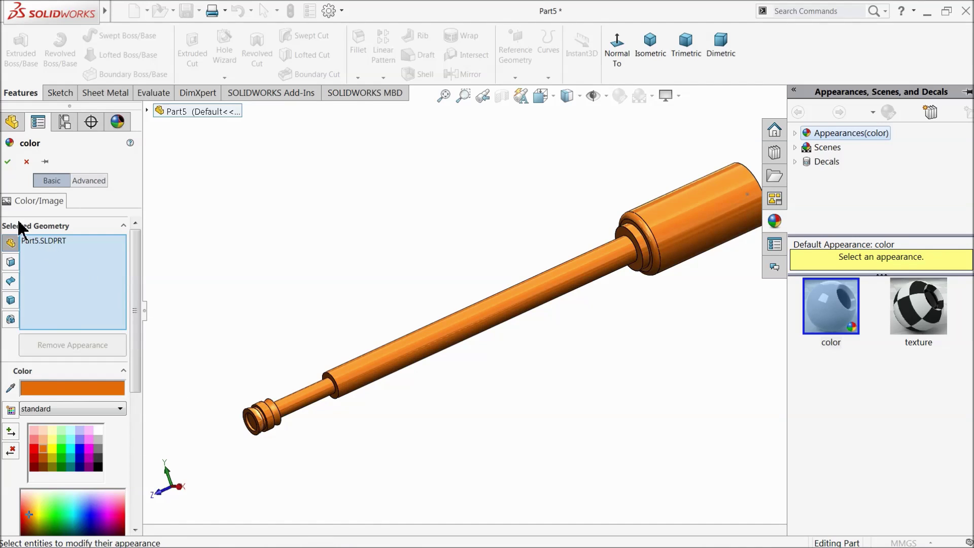
{"action": "left_click", "coordinate": [7, 162]}
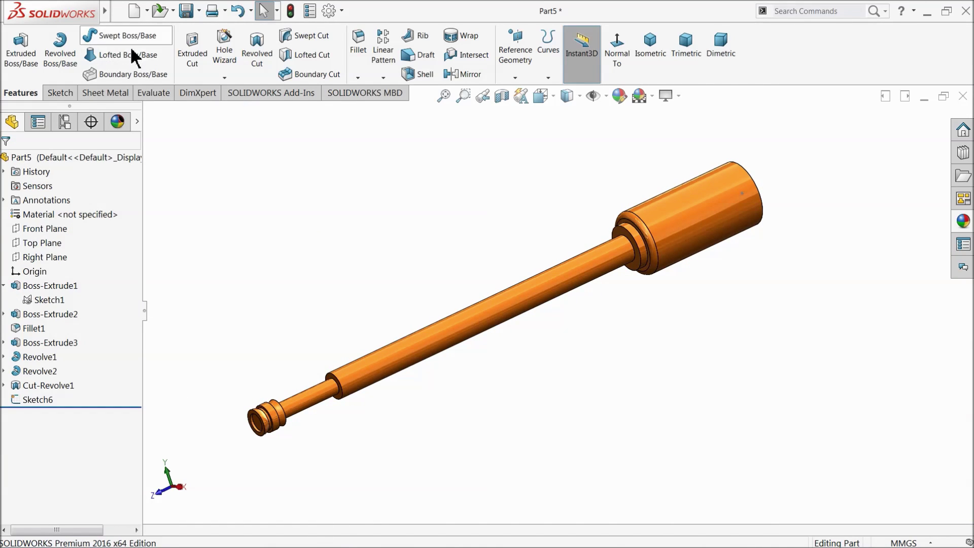
Step: Save Part5 under the file name 5.Pushrod in the 2 Cylinder Engine folder
{"action": "key", "text": "ctrl+s"}
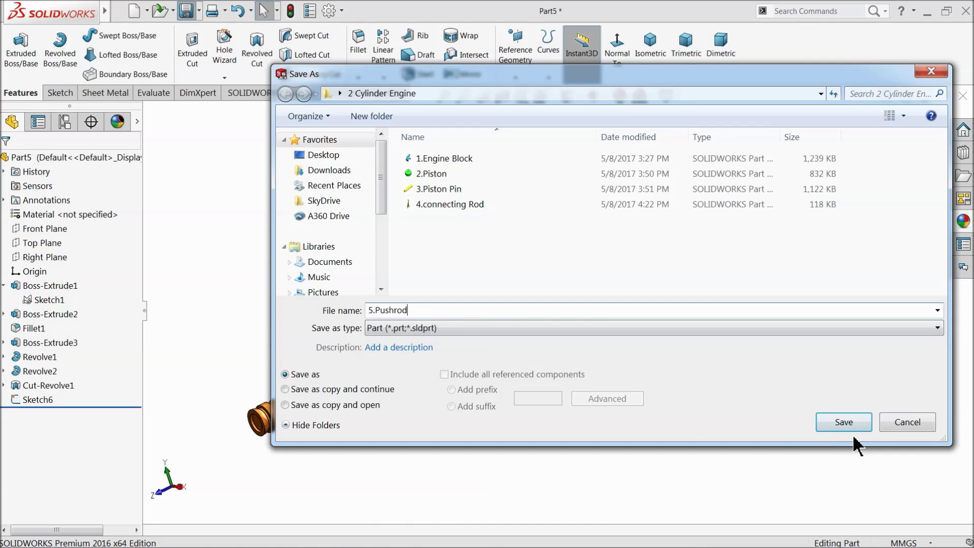
{"action": "left_click", "coordinate": [845, 422]}
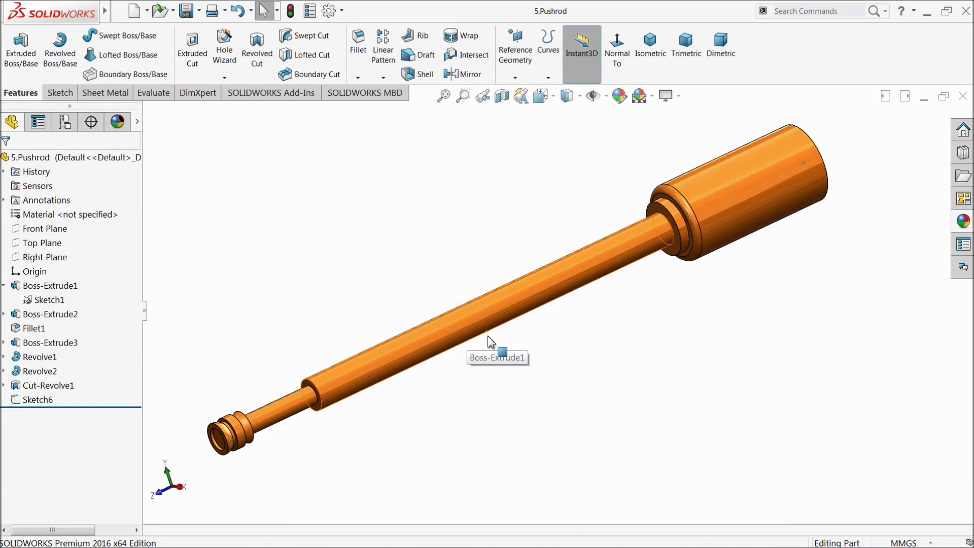